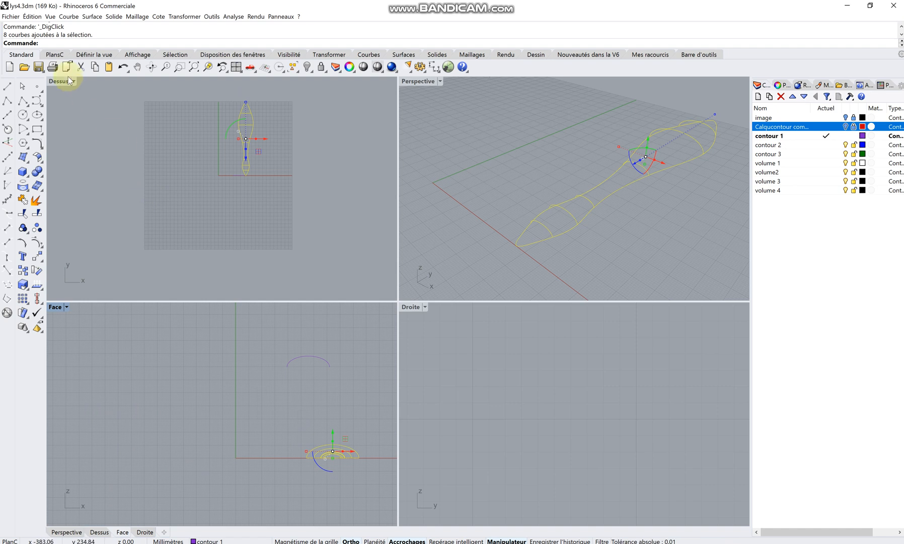
- Copy the selected outline and cross-section curves to the "volume 1" layer
left_click(32, 16)
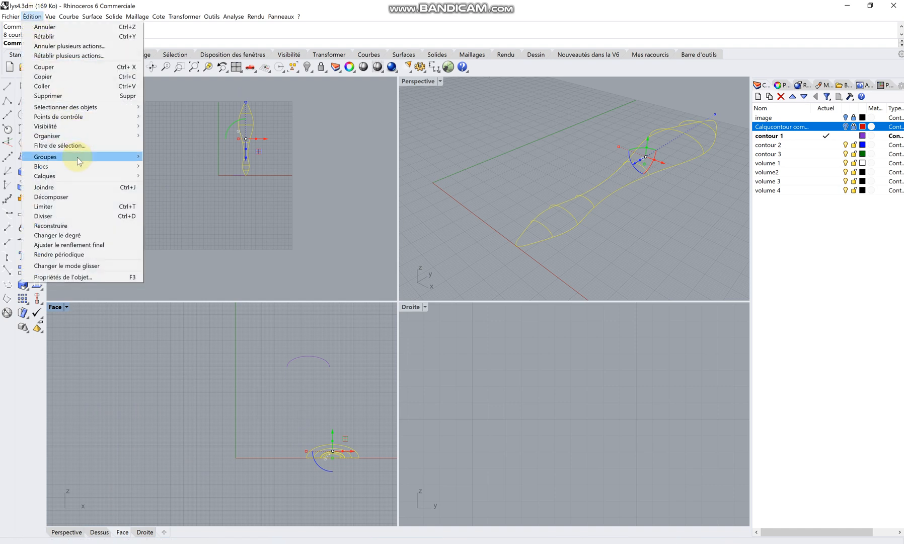
mouse_move(79, 174)
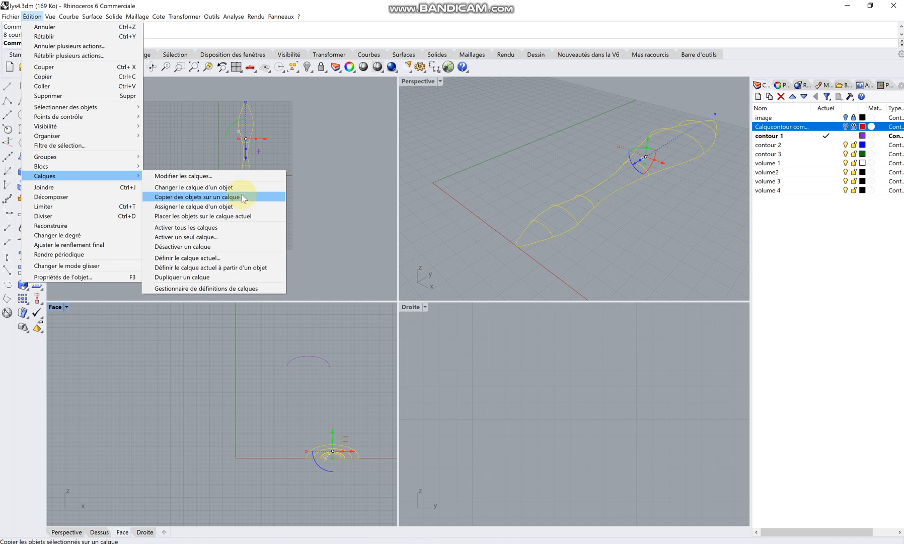
left_click(243, 198)
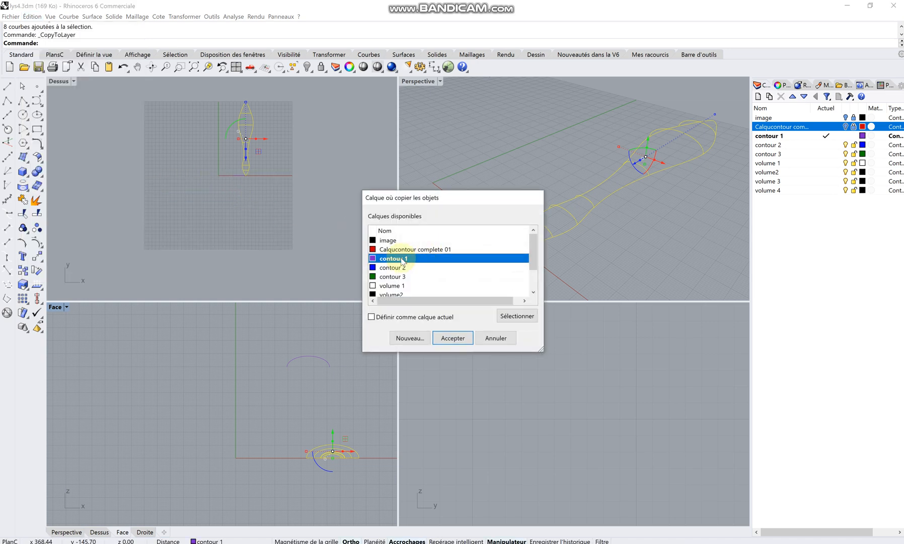
left_click_drag(531, 241, 537, 255)
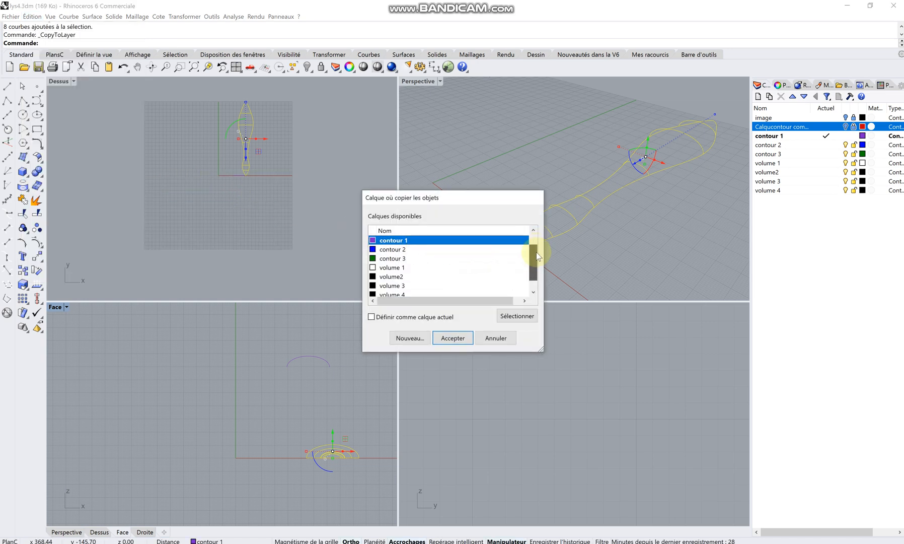
left_click(397, 267)
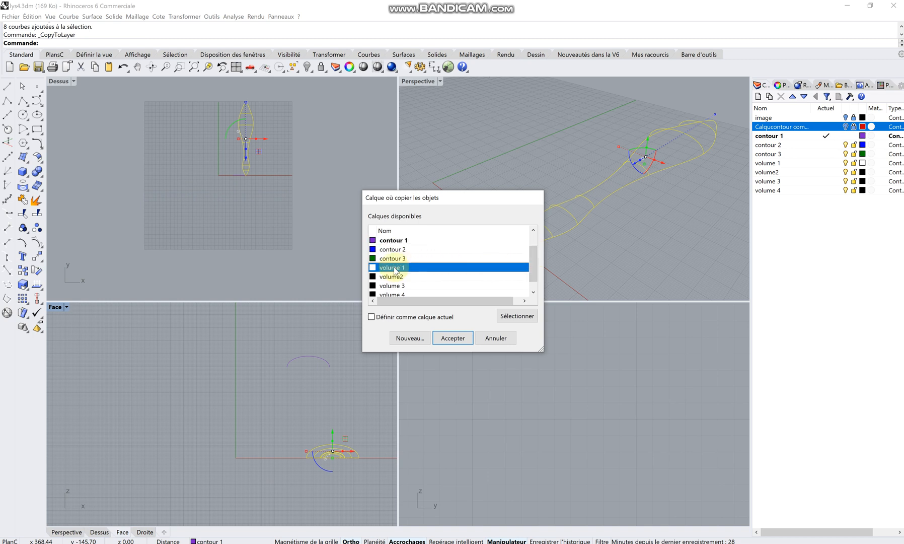
left_click(452, 337)
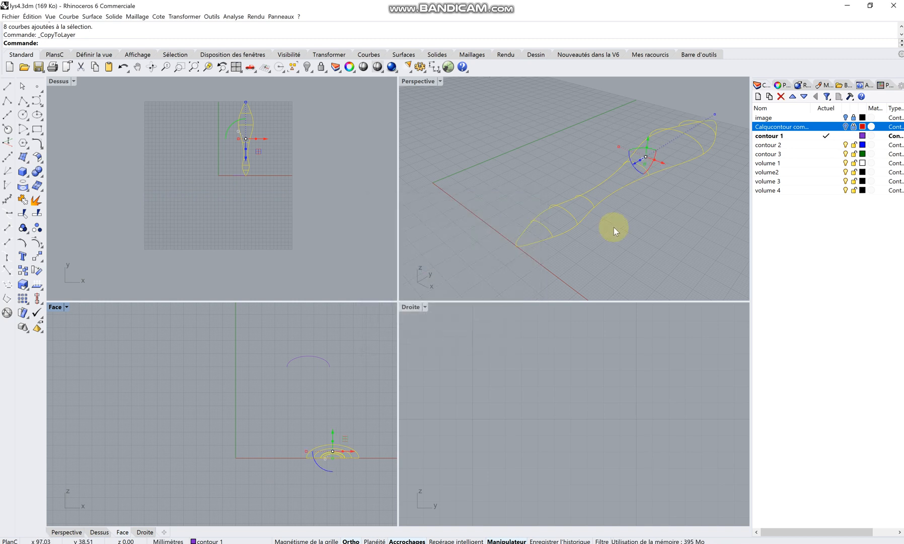
- Make "volume 1" the current layer, and lock and hide the "contour 1" layer
left_click(831, 163)
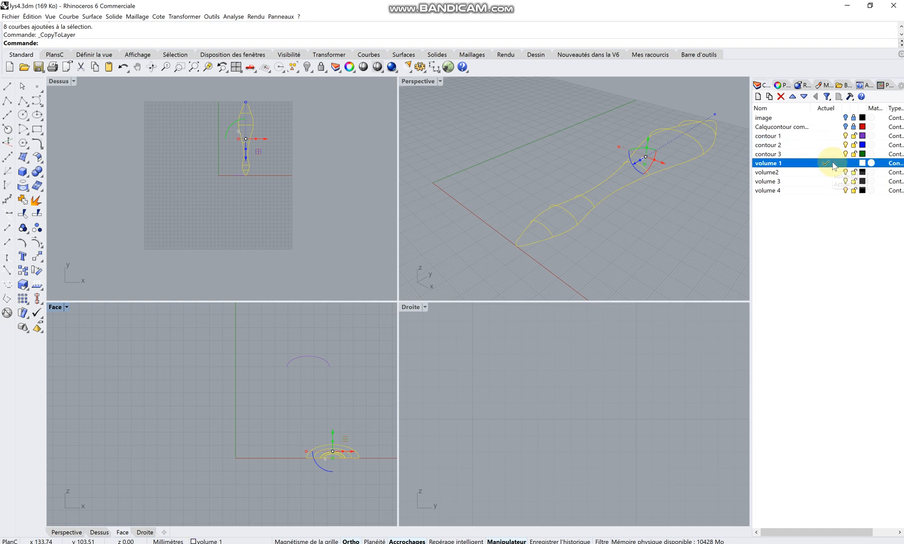
left_click(854, 136)
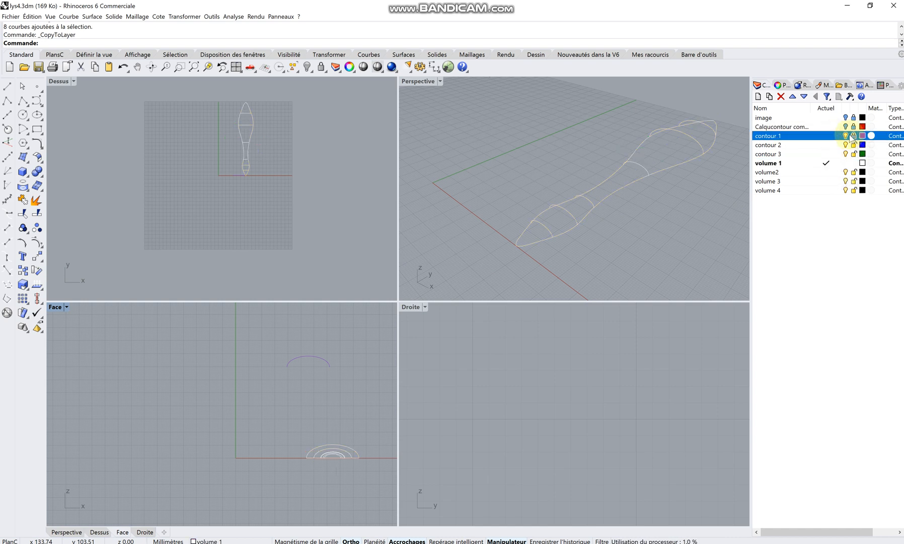
left_click(846, 135)
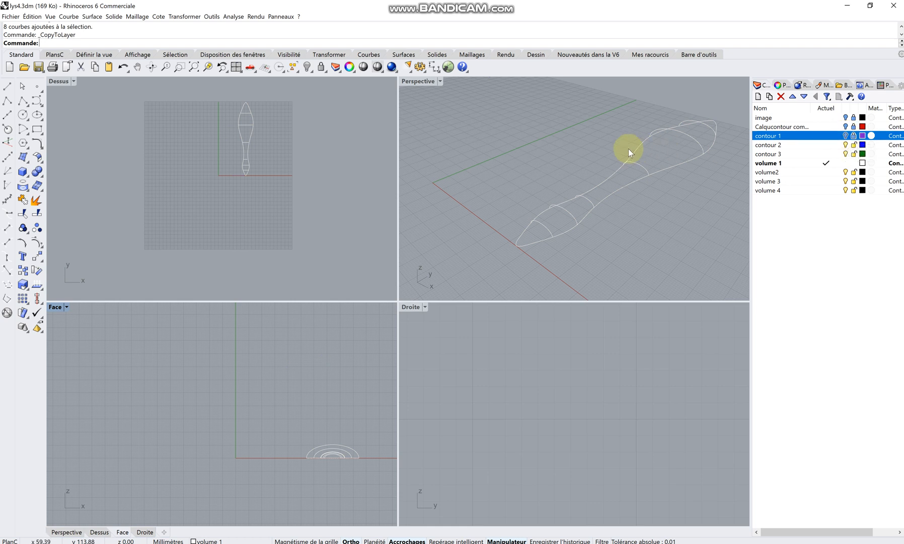
- Create a two-rail sweep along the two outline curves through all the cross-section arcs, without simplifying the sections
left_click(592, 150)
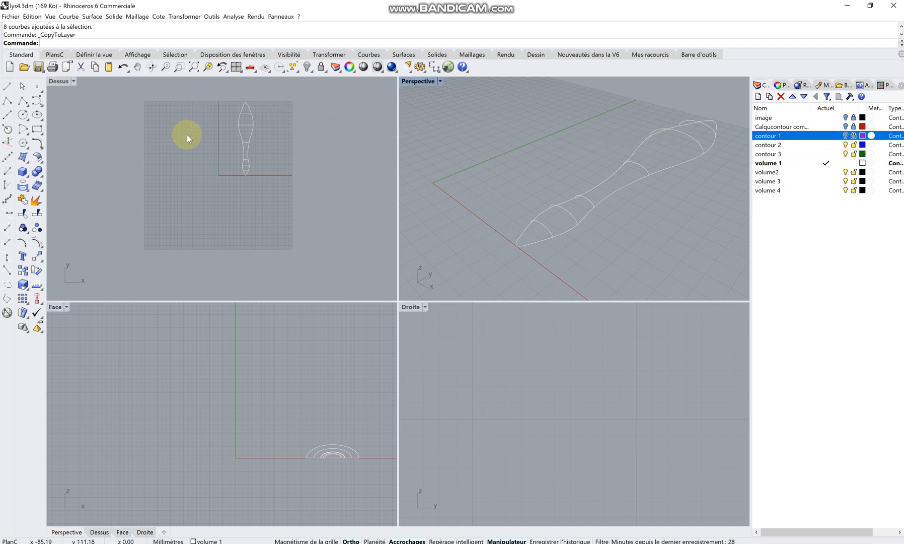
left_click(93, 18)
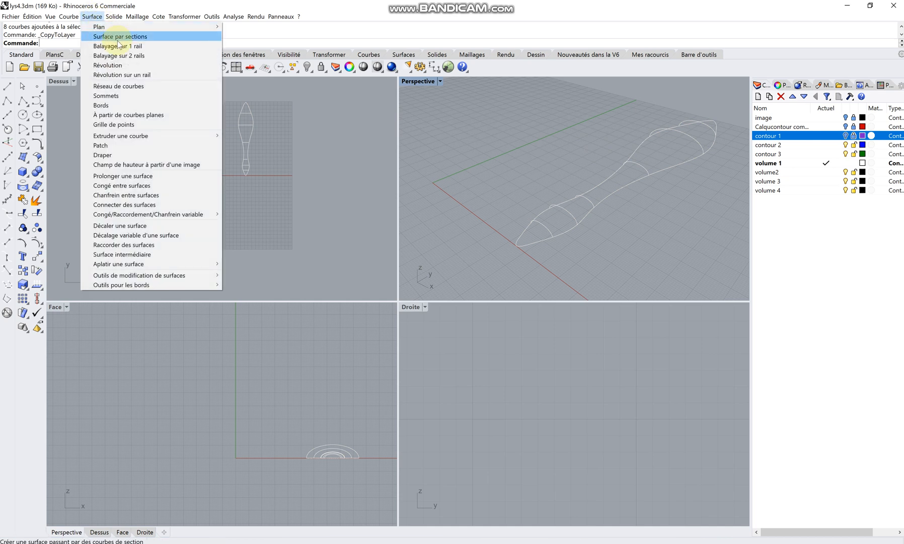
left_click(121, 56)
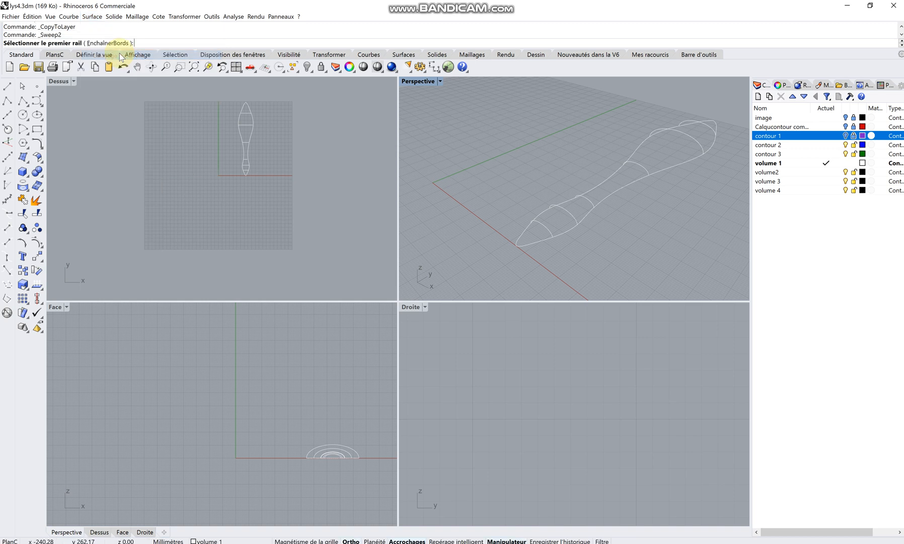
left_click(541, 216)
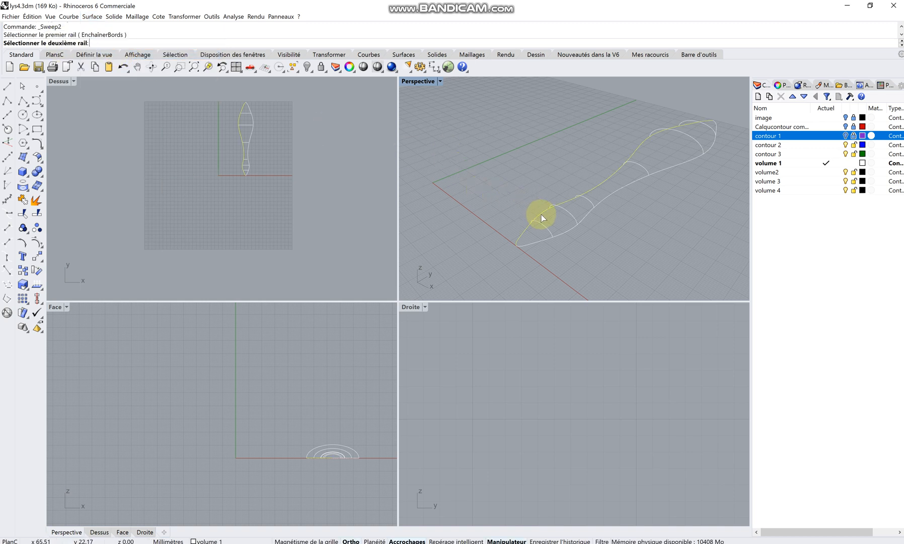
left_click(564, 231)
scroll(633, 209, "up", 2)
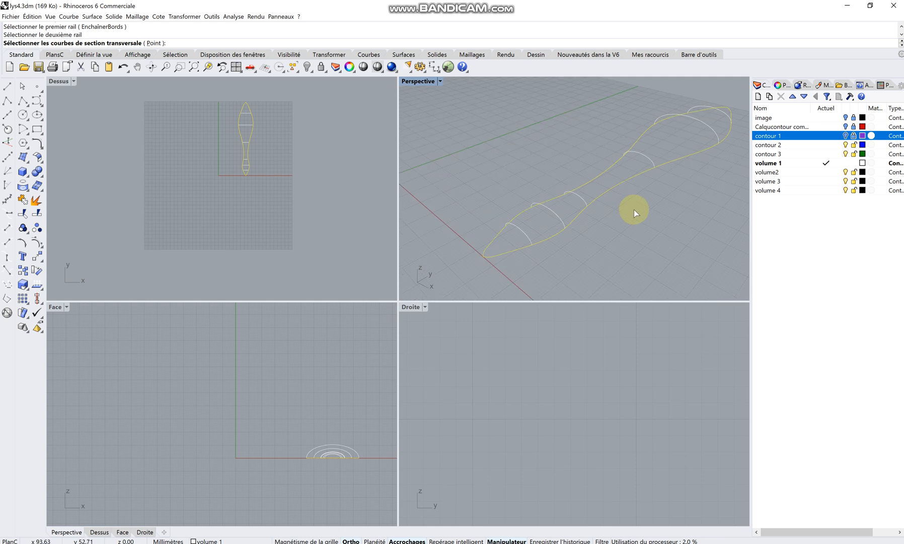
left_click(527, 231)
left_click(546, 209)
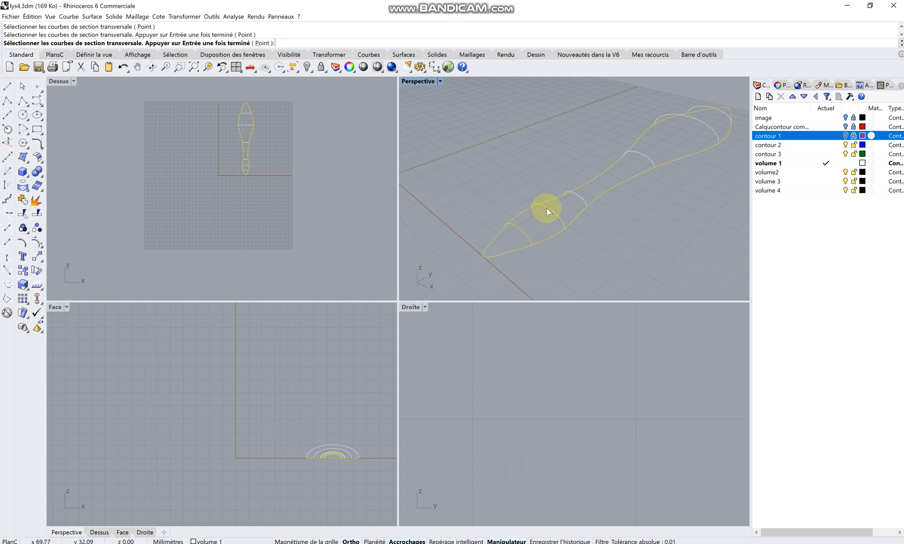
left_click(573, 197)
left_click(649, 159)
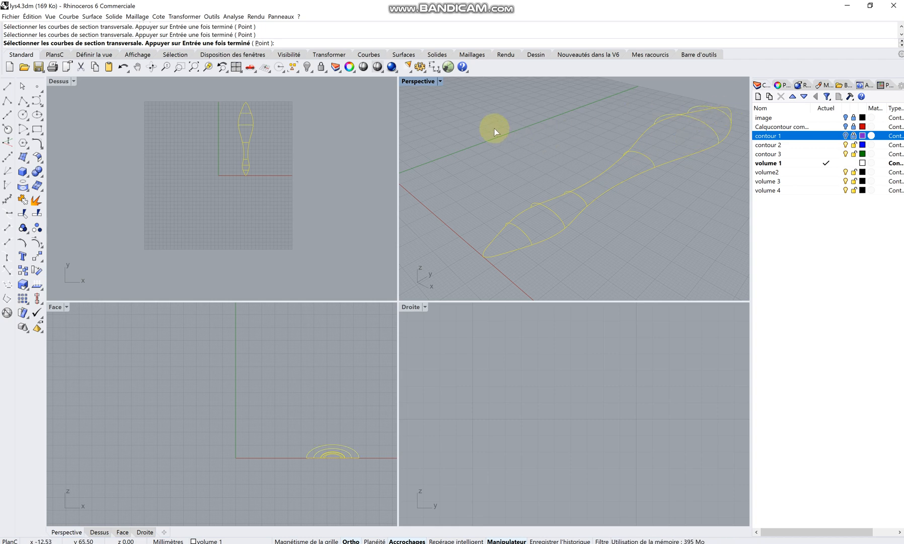
key("Return")
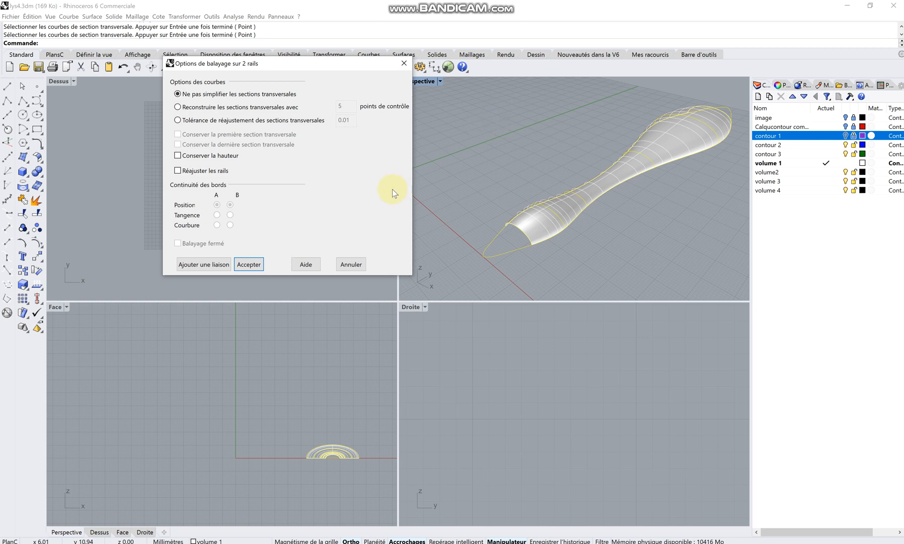
left_click(250, 263)
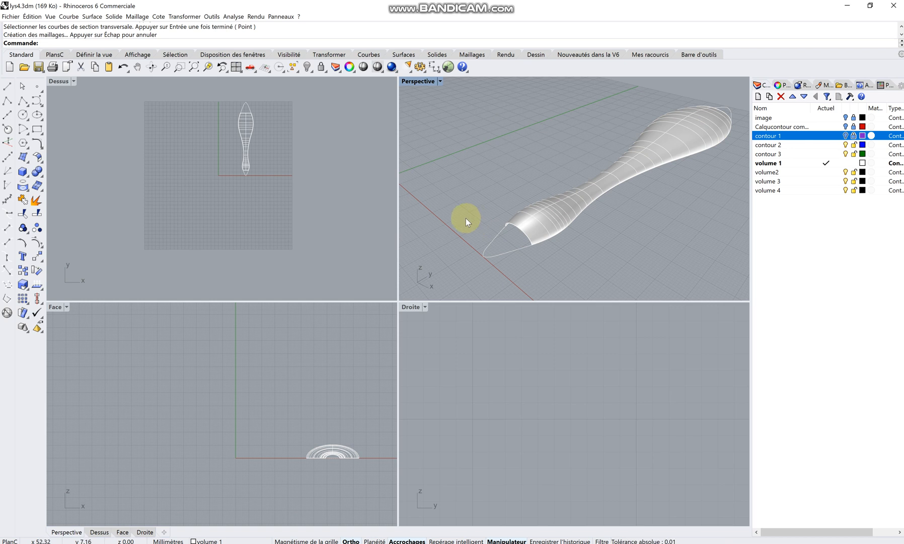
- Create a two-rail sweep closing the pointed end near the red axis, using both outline curves and the adjacent cross-section curve
key("Return")
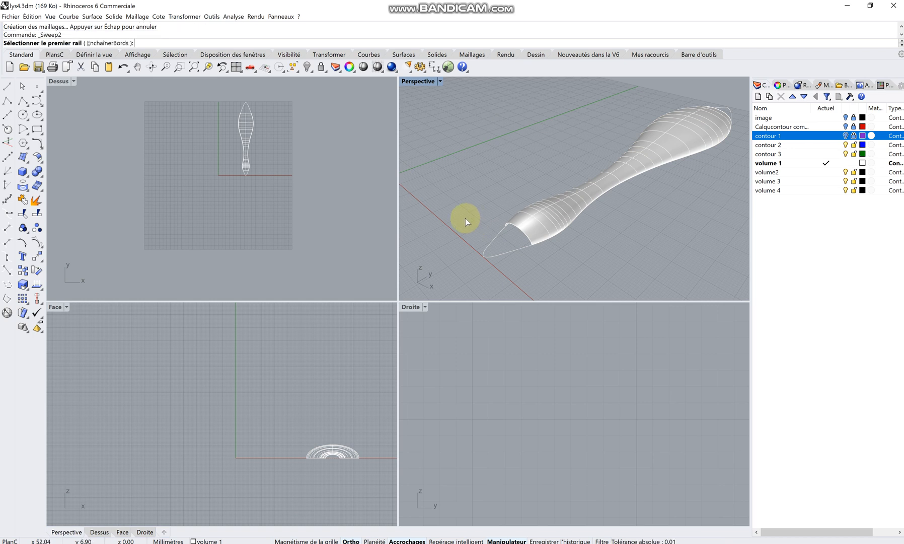
left_click(493, 240)
left_click(502, 252)
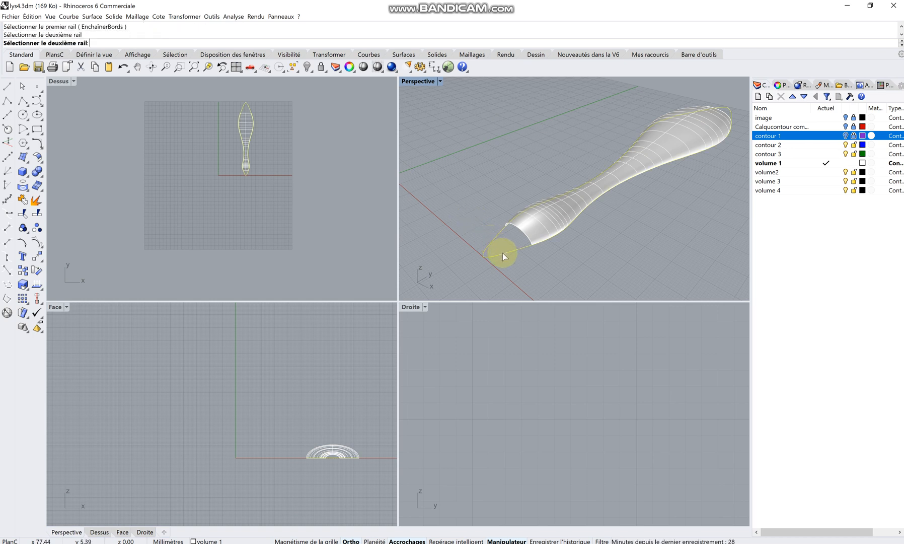
left_click(519, 229)
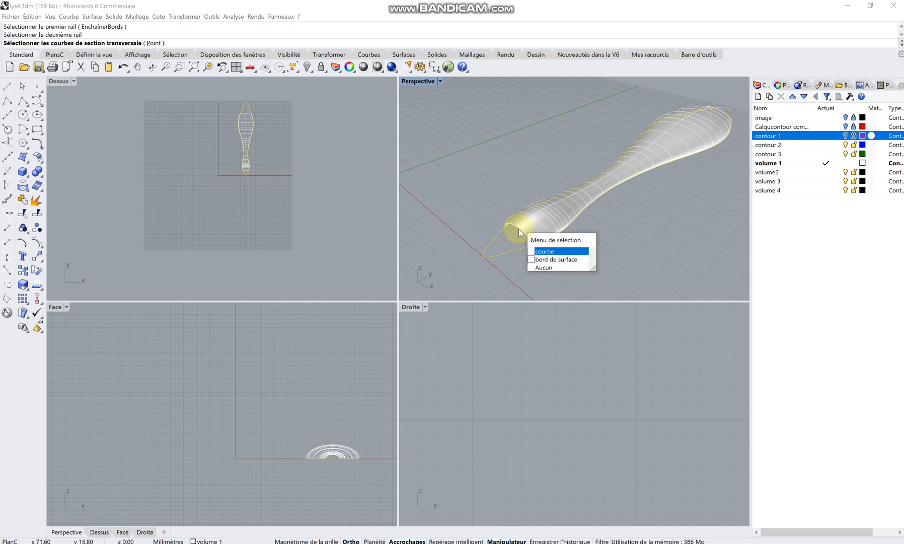
left_click(565, 251)
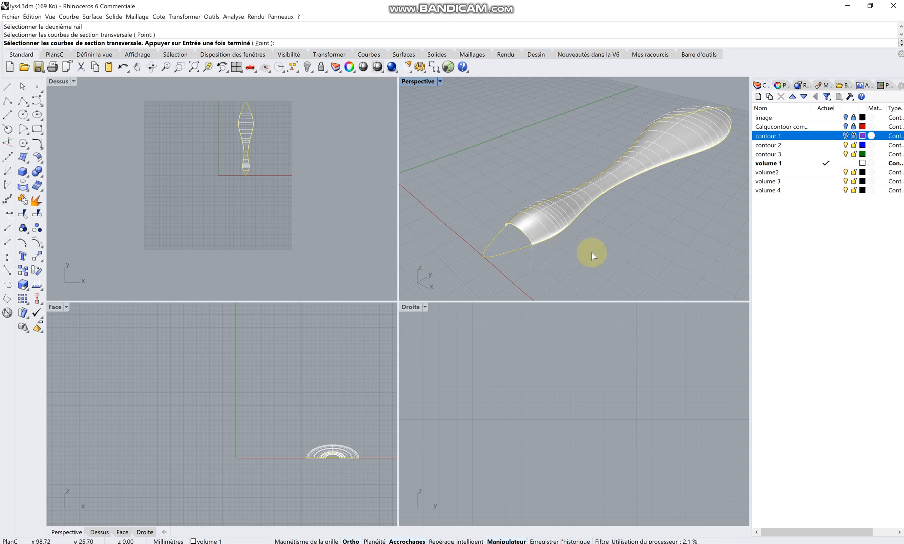
key("Return")
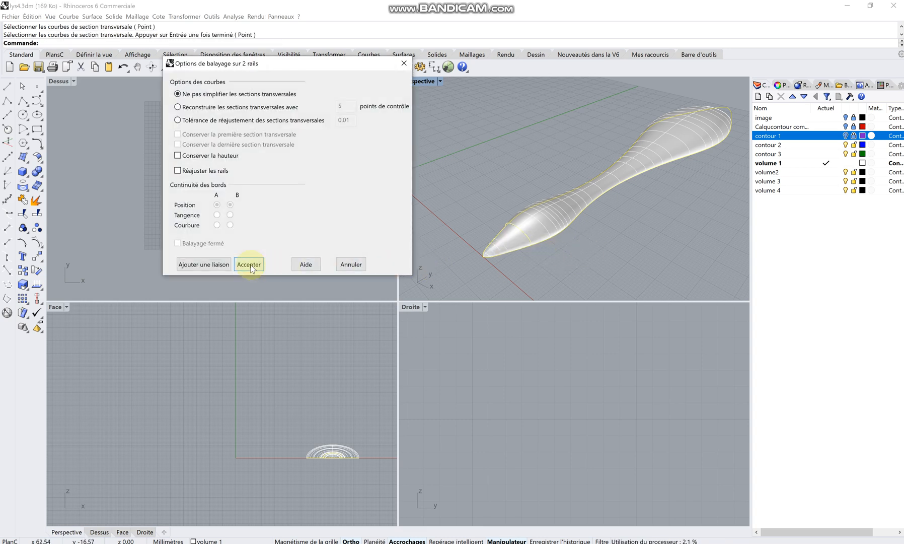
left_click(250, 265)
- Create a two-rail sweep closing the opposite, wider end's tip, using both outline curves and the last cross-section curve
right_click_drag(648, 204, 492, 215)
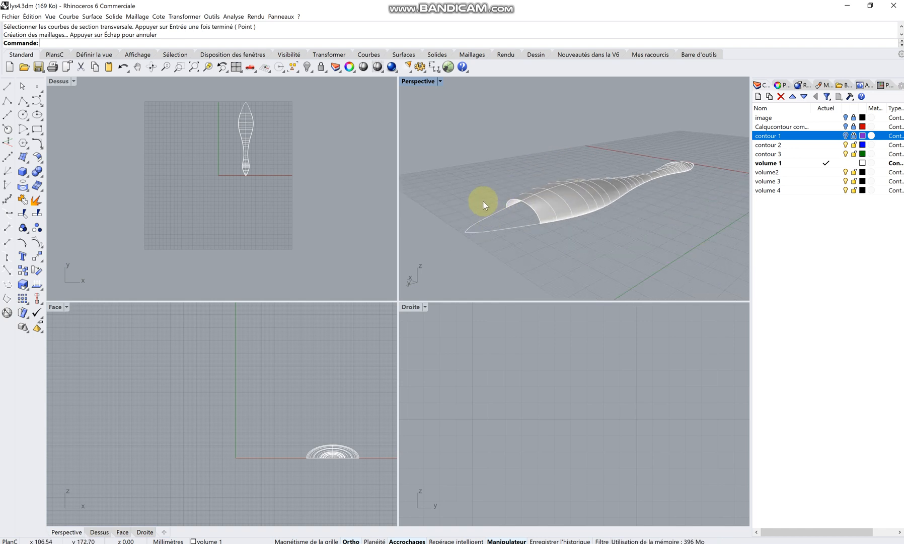
right_click(482, 201)
left_click(499, 227)
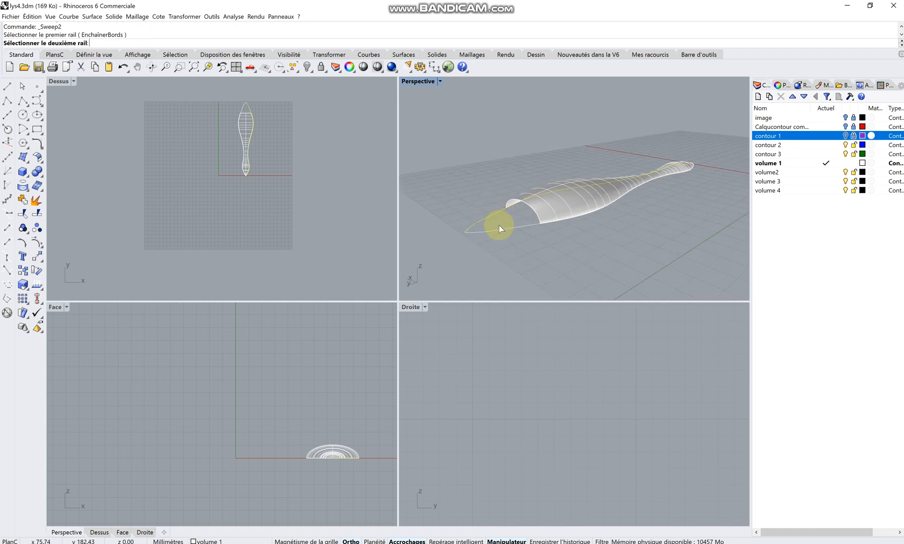
left_click(503, 231)
scroll(525, 211, "up", 3)
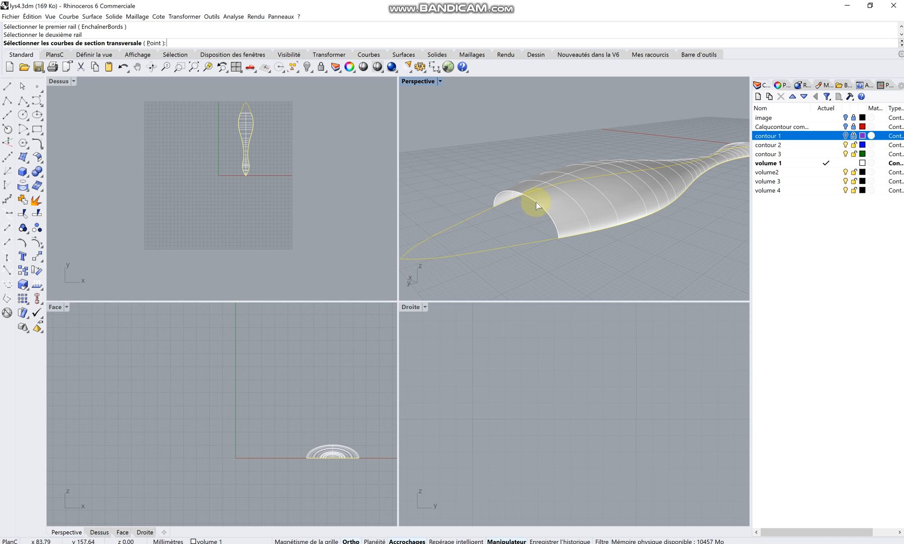
left_click(536, 202)
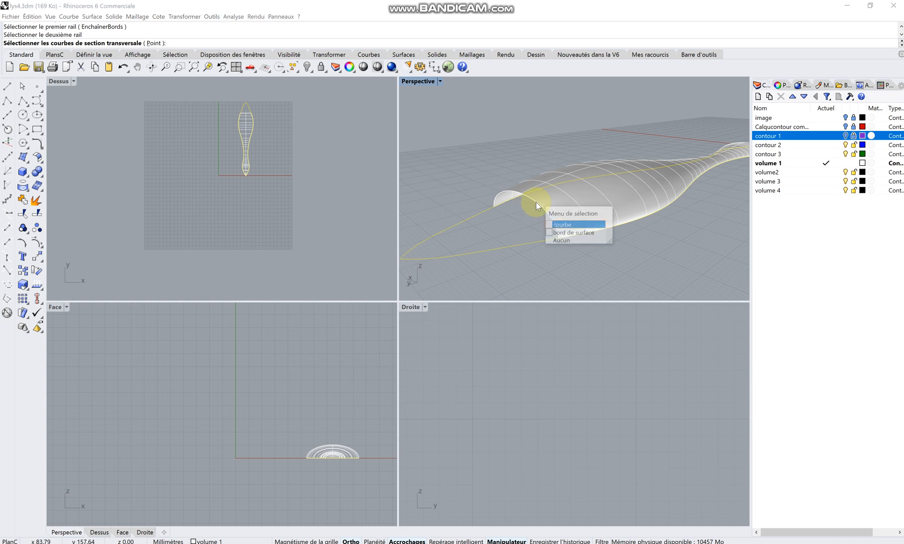
left_click(576, 226)
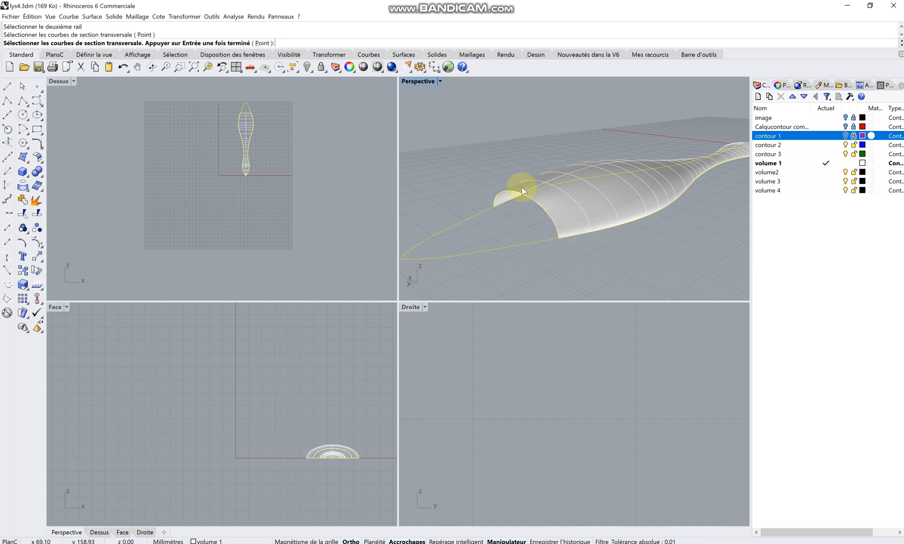
right_click(488, 155)
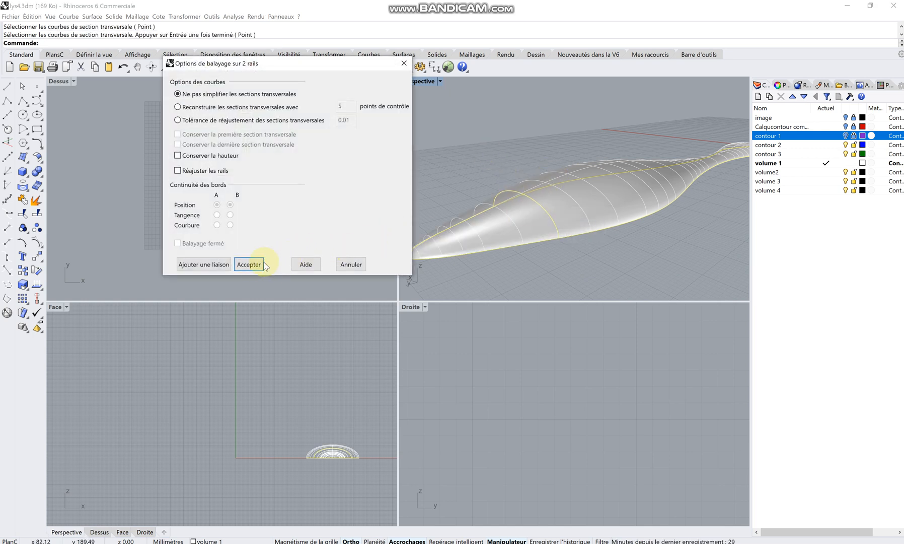
left_click(249, 265)
- Join the three swept surfaces, the main body and both end tips, into one polysurface
scroll(547, 193, "down", 5)
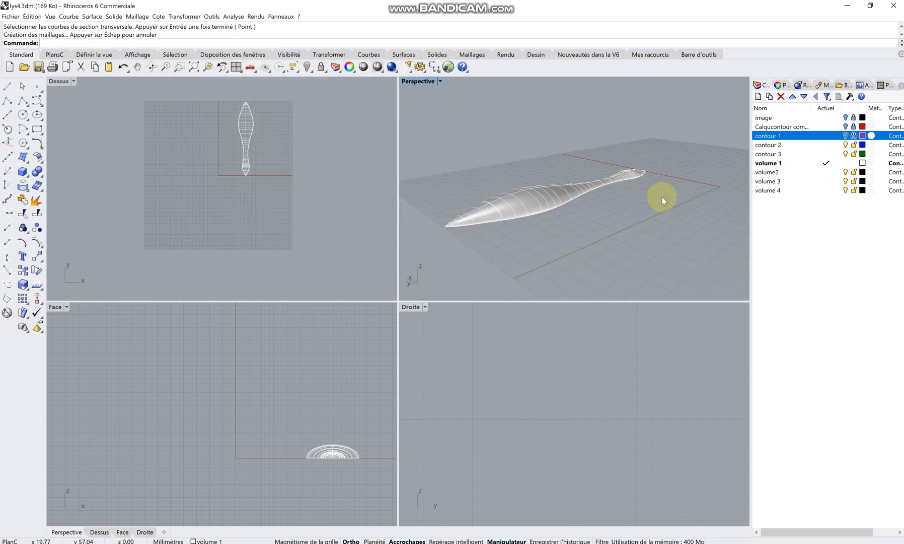
right_click_drag(662, 196, 520, 203)
left_click(478, 216)
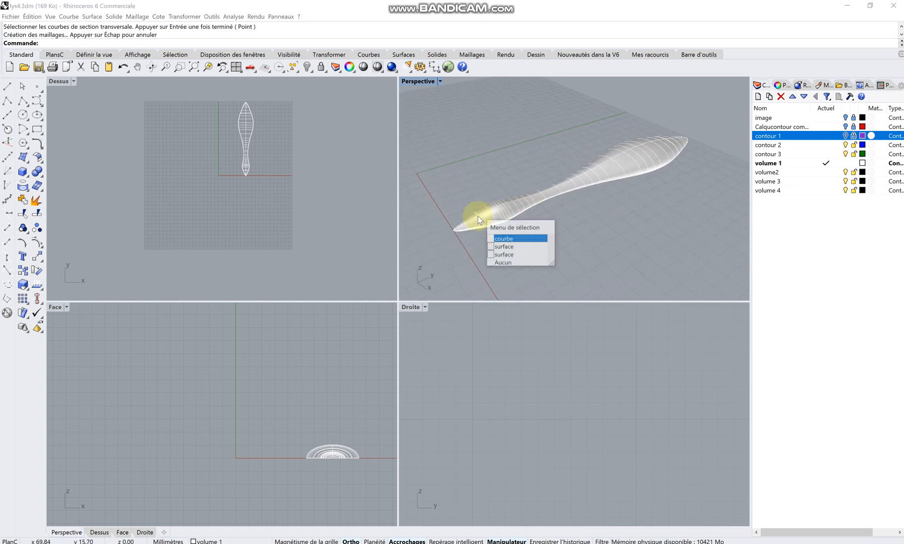
left_click(533, 247)
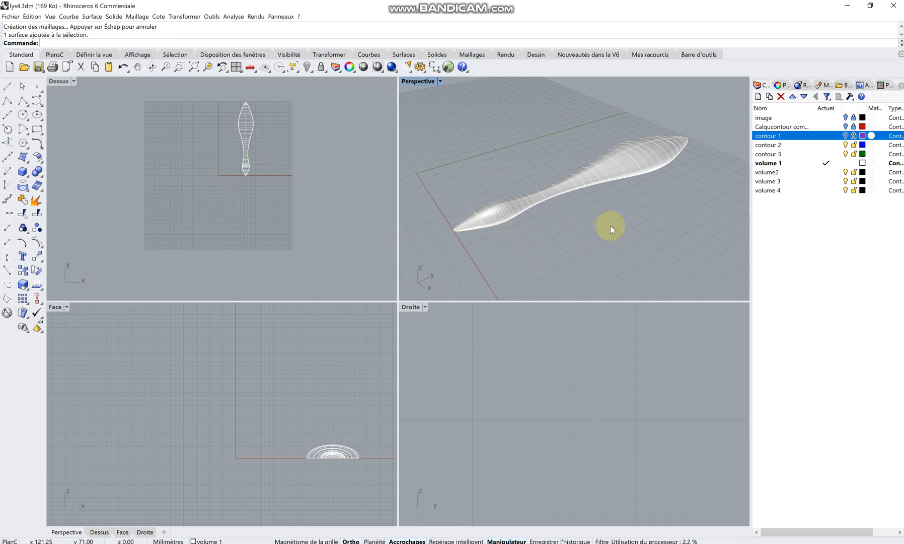
left_click(32, 16)
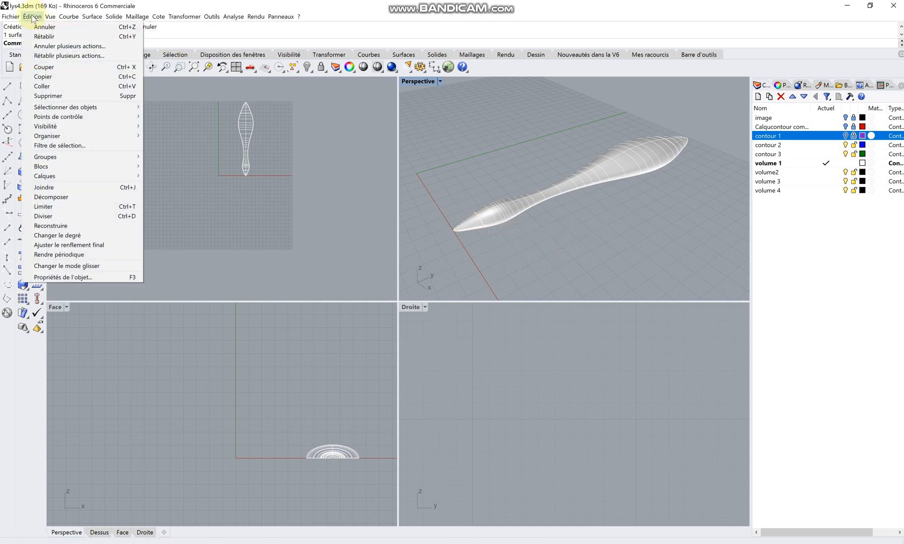
left_click(79, 187)
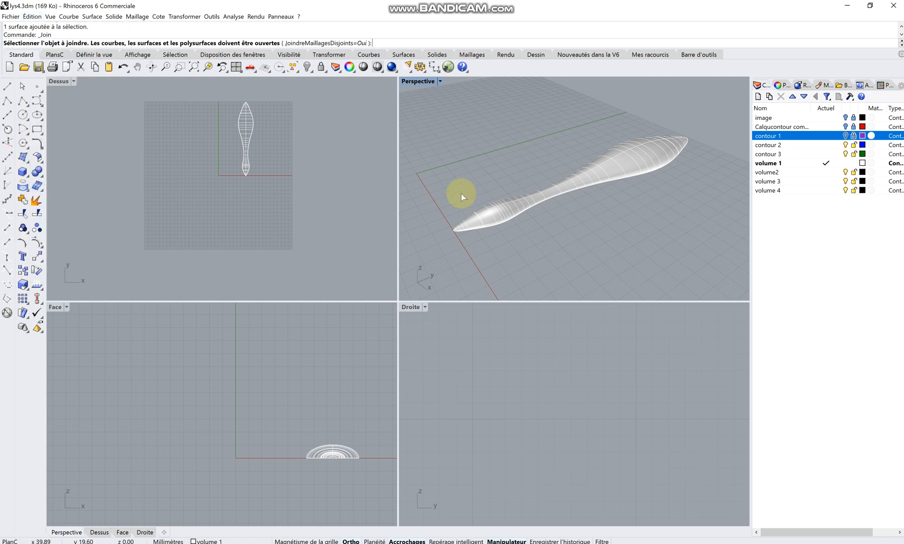
left_click(477, 223)
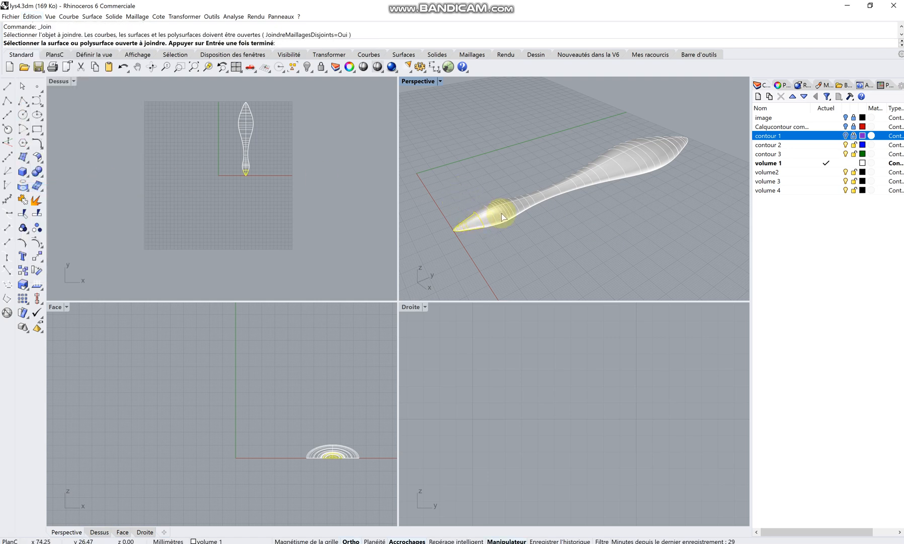
left_click(502, 216)
left_click(683, 142)
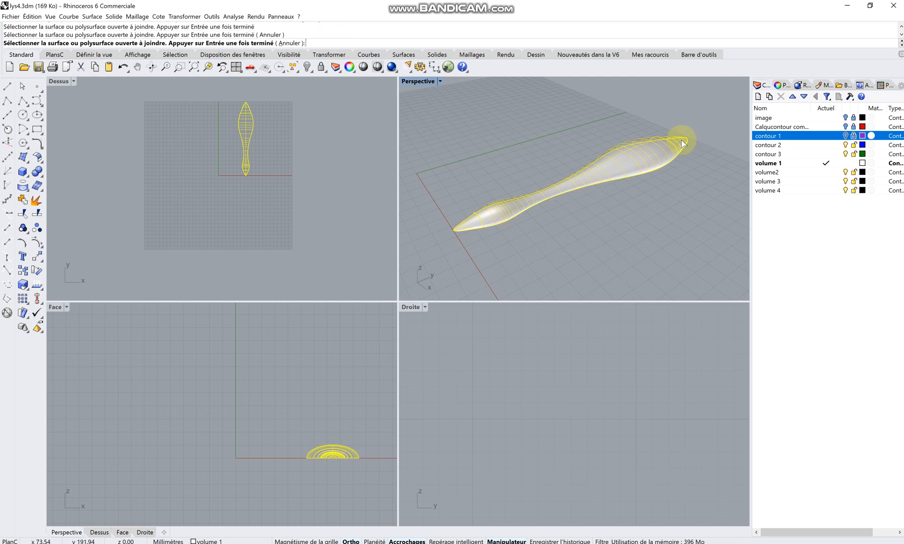
right_click(571, 226)
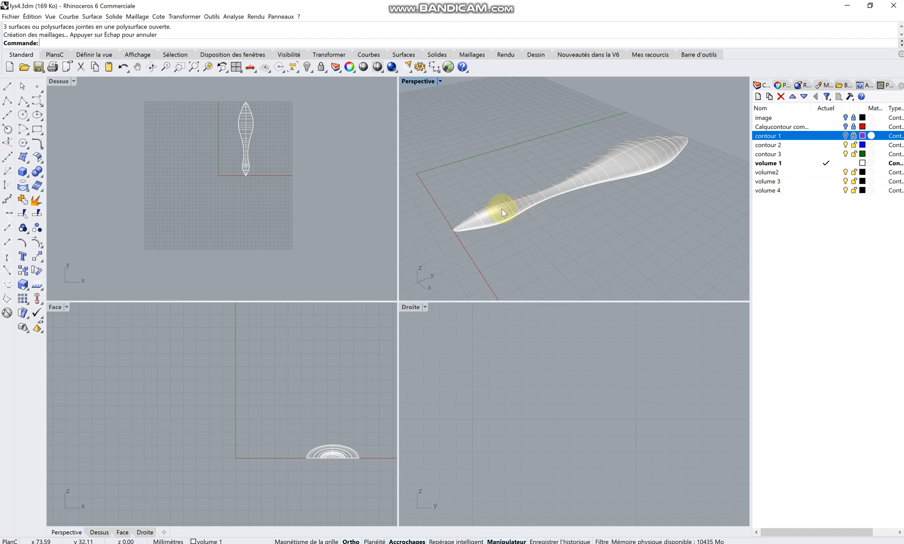
- Cap the open flat underside of the joined petal polysurface and check it from below
left_click(487, 217)
right_click_drag(601, 250, 596, 195)
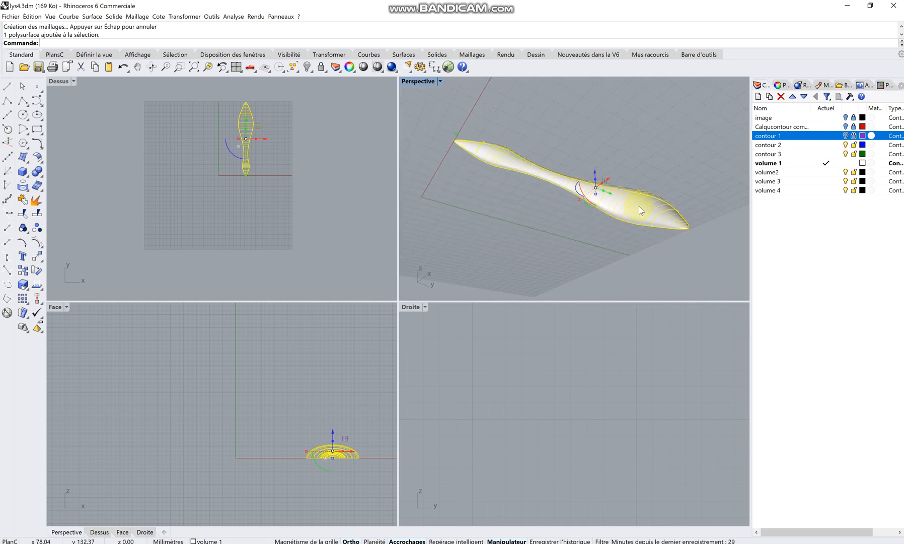
right_click_drag(606, 148, 590, 181)
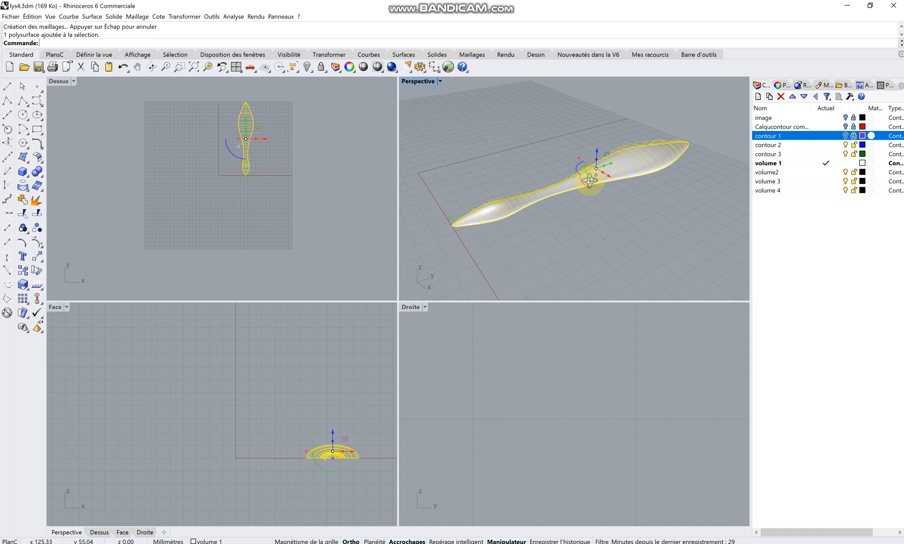
left_click(572, 222)
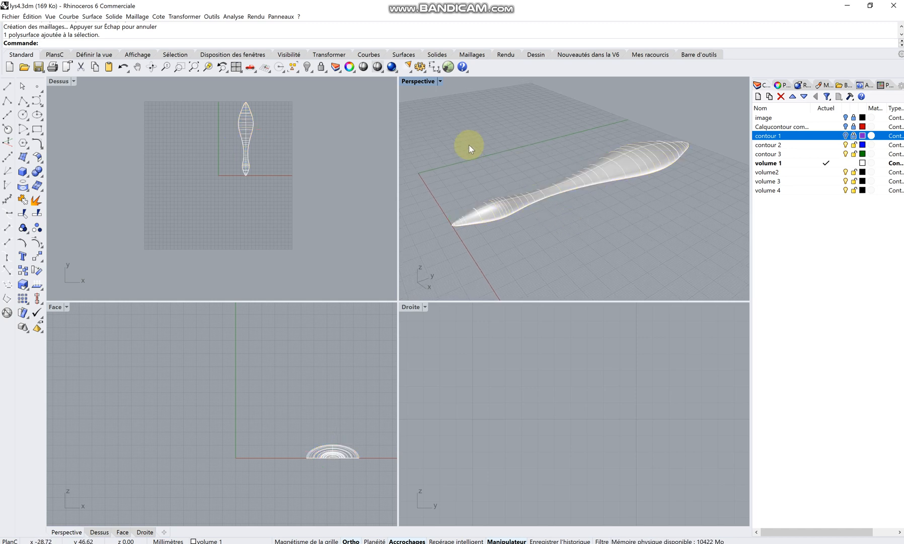
mouse_move(564, 215)
right_mouse_down()
mouse_move(565, 163)
mouse_move(550, 208)
mouse_move(565, 214)
right_mouse_up()
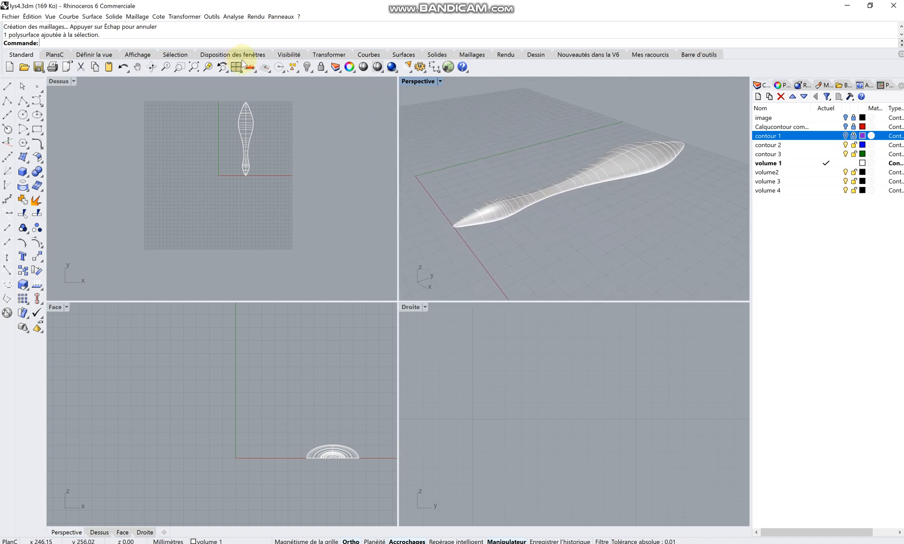
left_click(113, 17)
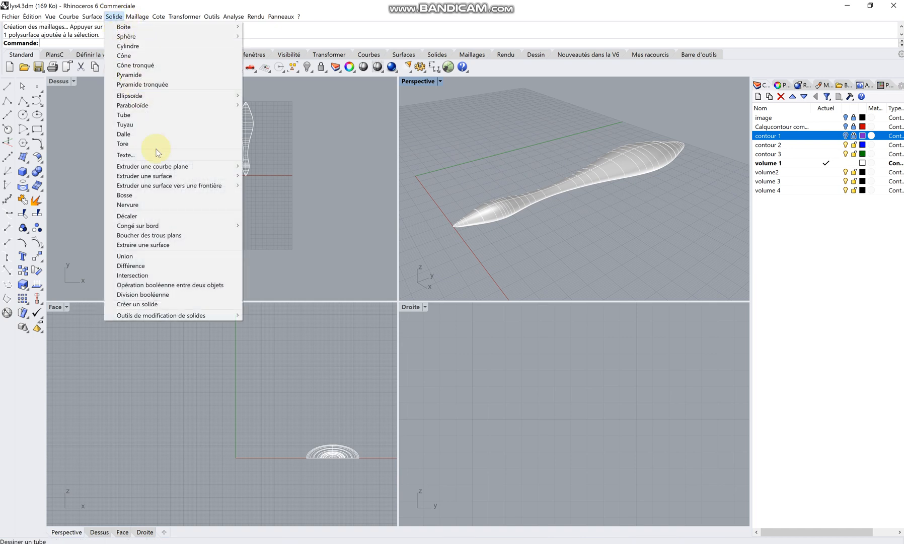
left_click(176, 235)
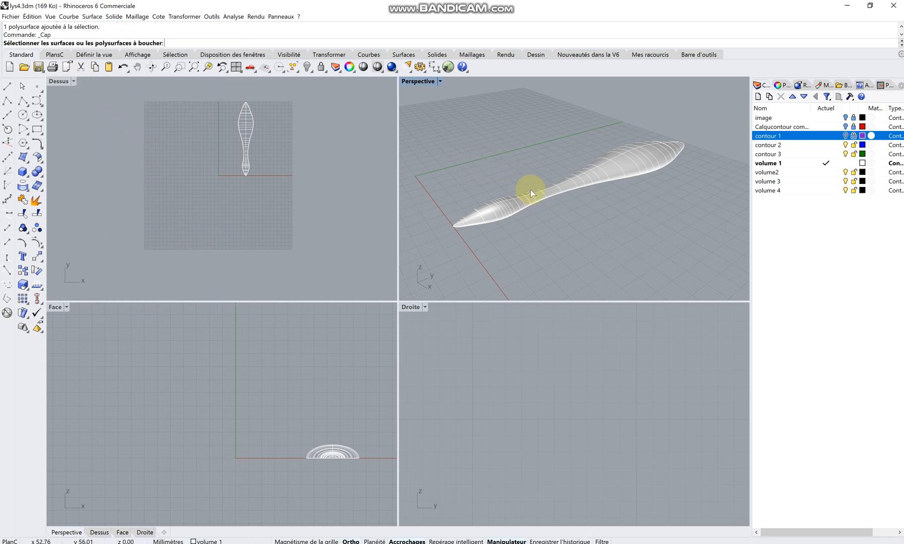
left_click(553, 193)
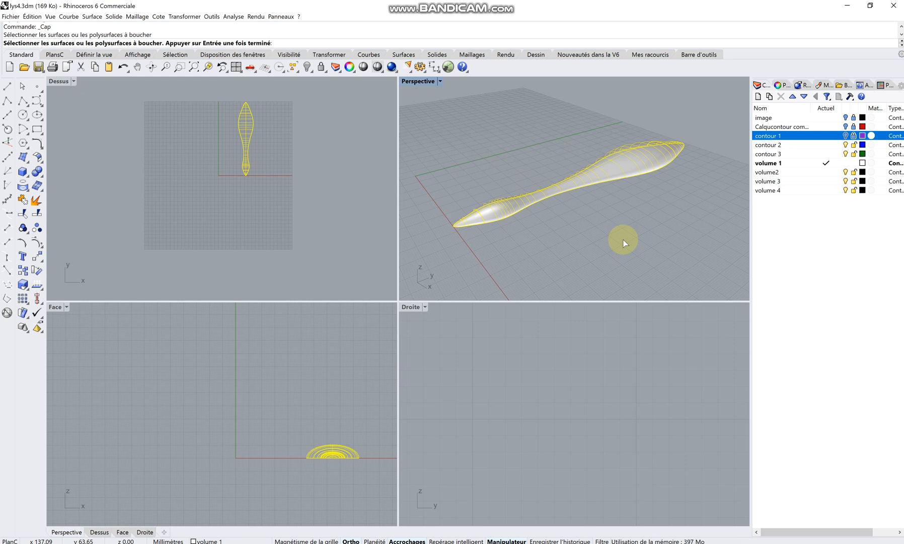
key("Return")
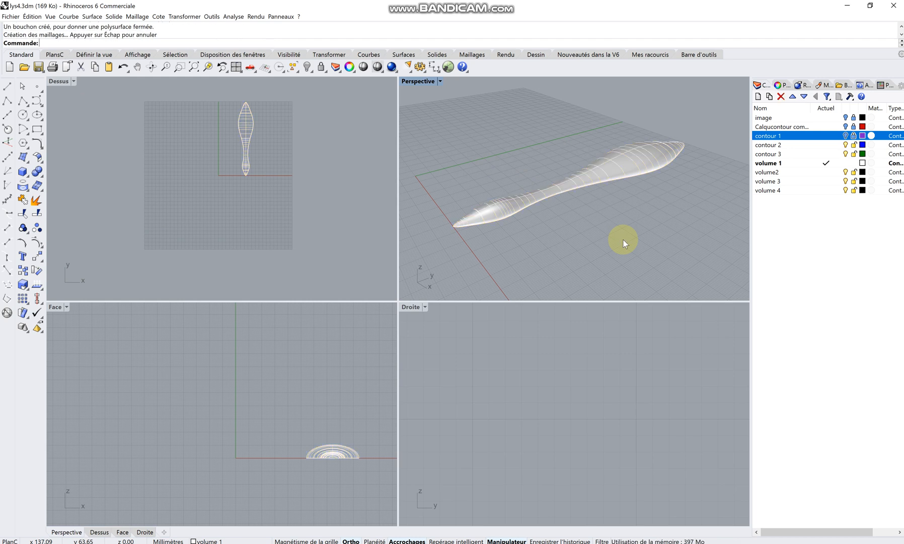
right_click_drag(645, 244, 634, 194)
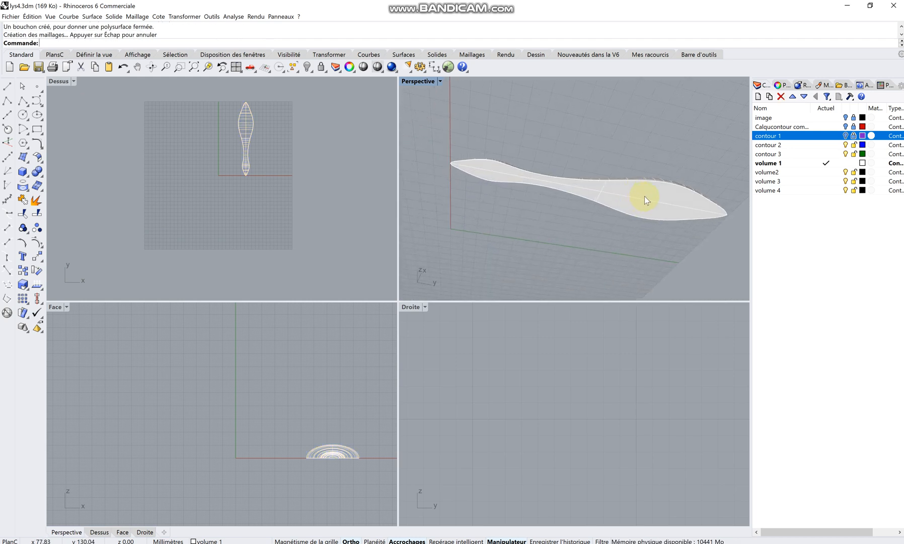
left_click(645, 195)
right_click_drag(610, 137, 632, 198)
- Undo the last cage edit on the petal polysurface
key("ctrl+z")
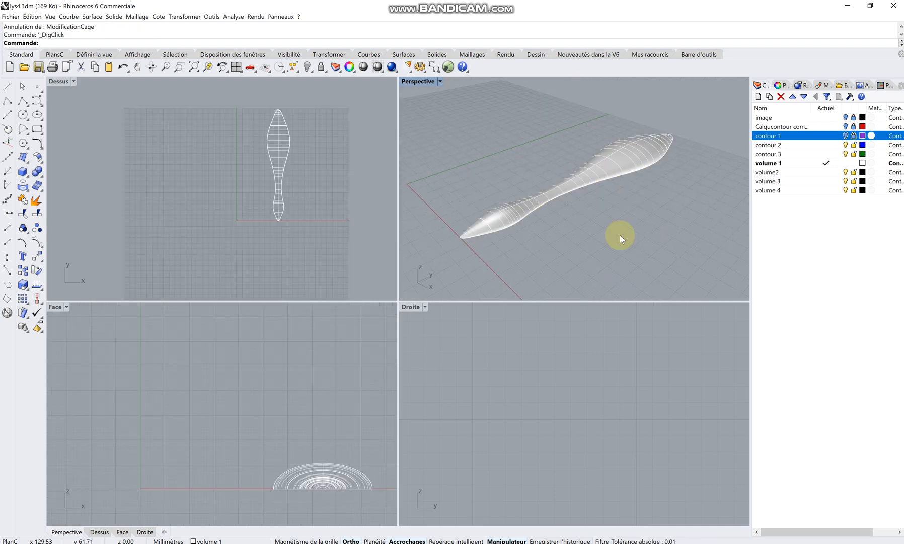
mouse_move(591, 230)
right_mouse_down()
mouse_move(603, 178)
mouse_move(614, 245)
mouse_move(626, 244)
mouse_move(612, 228)
mouse_move(604, 236)
mouse_move(620, 237)
mouse_move(605, 237)
right_mouse_up()
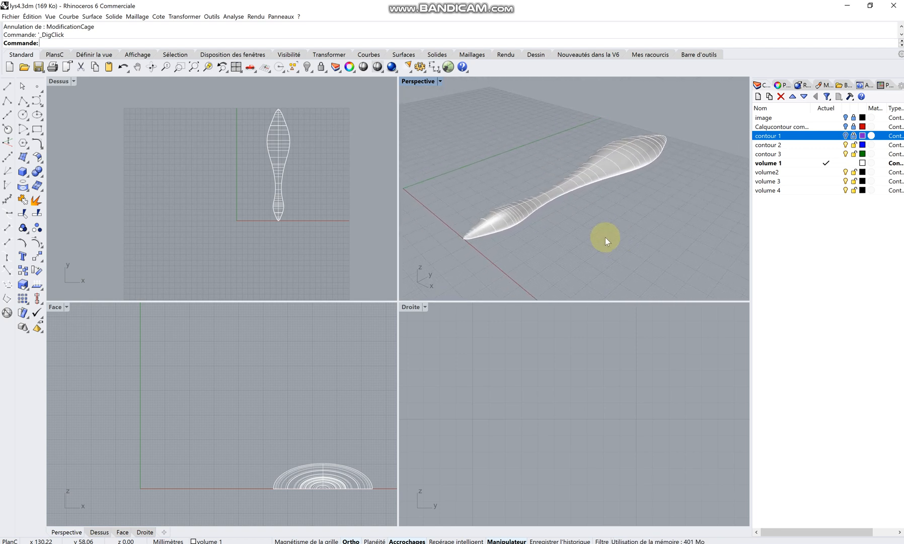
left_click(521, 218)
left_click(583, 231)
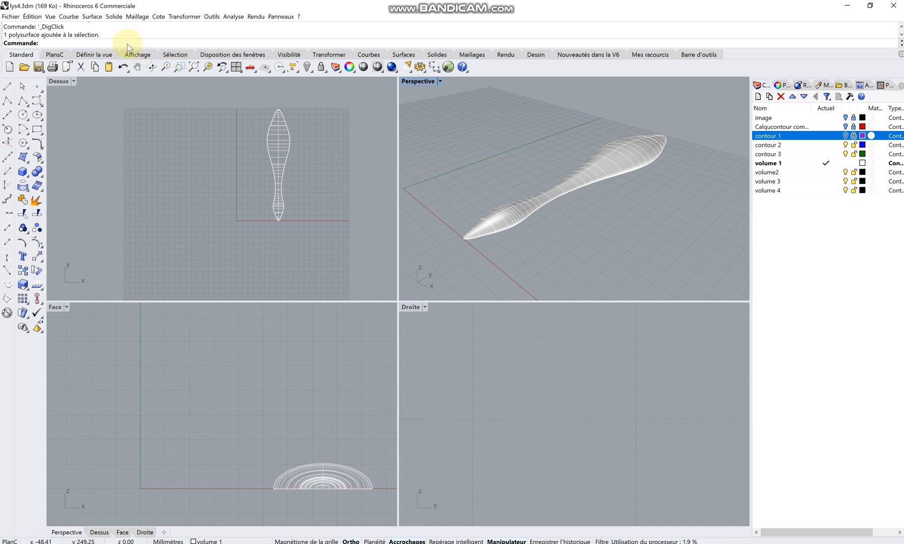
- Run ModificationCage on the petal polysurface with a BoîteDeContour cage, Général coordinates, 4 points and degree 3 in X, Y and Z, and Global range
type("ModificationCage")
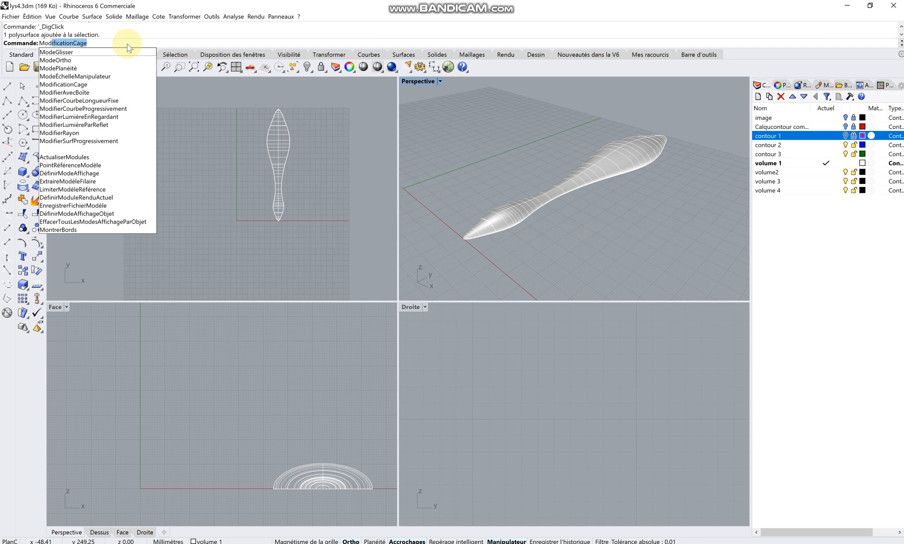
left_click(68, 42)
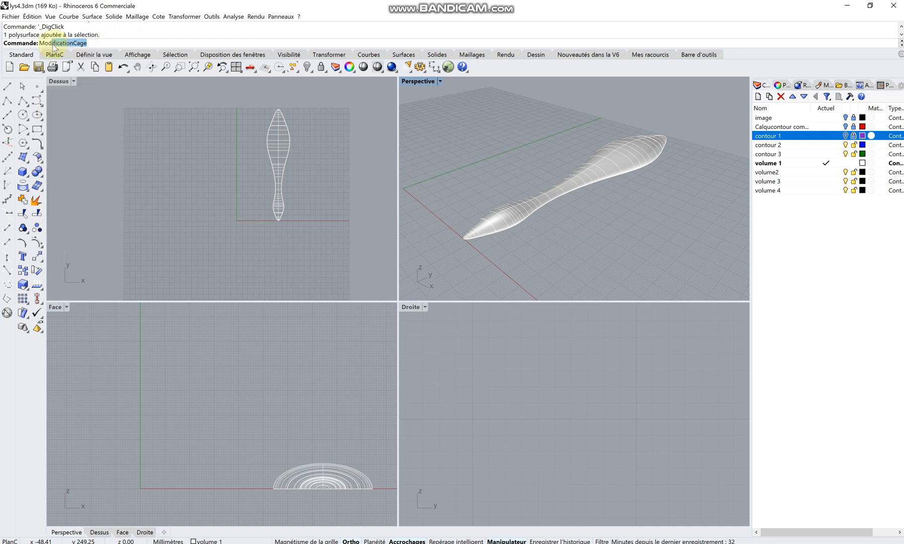
key("Return")
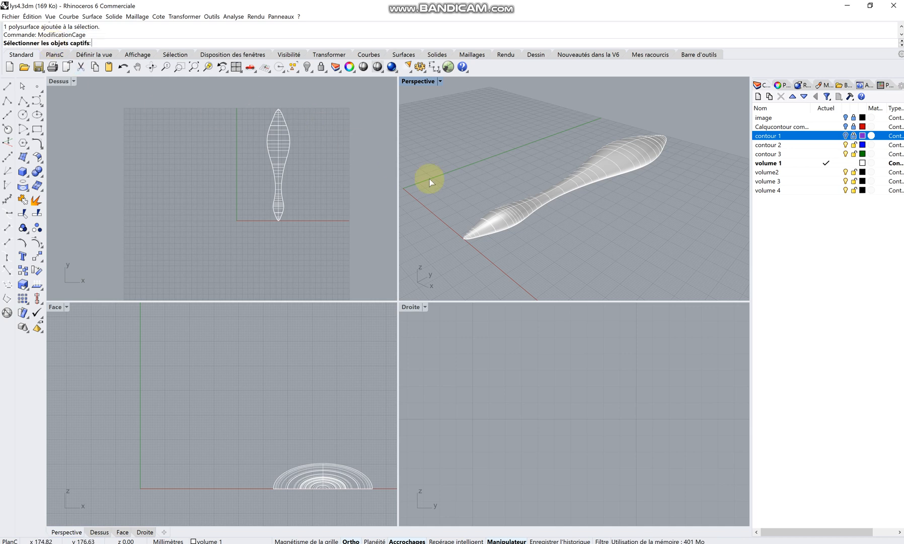
left_click(502, 222)
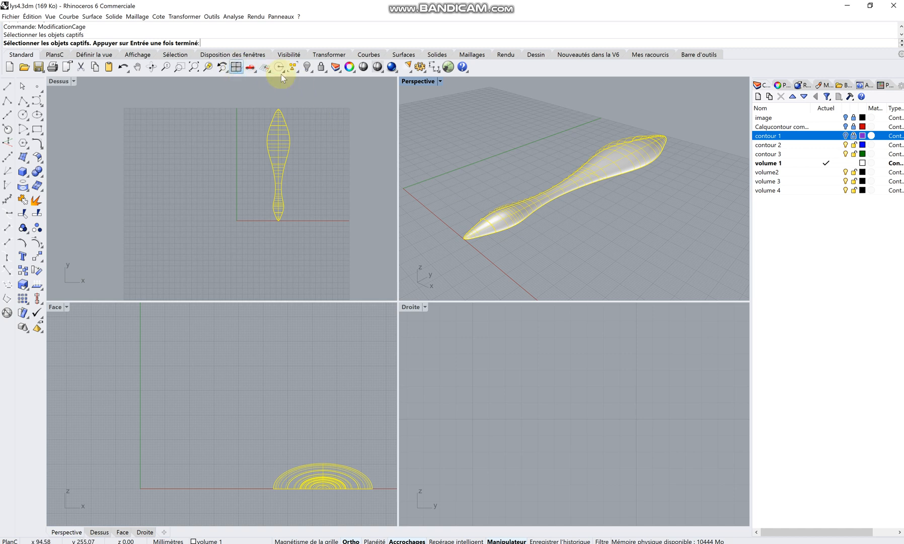
right_click(487, 116)
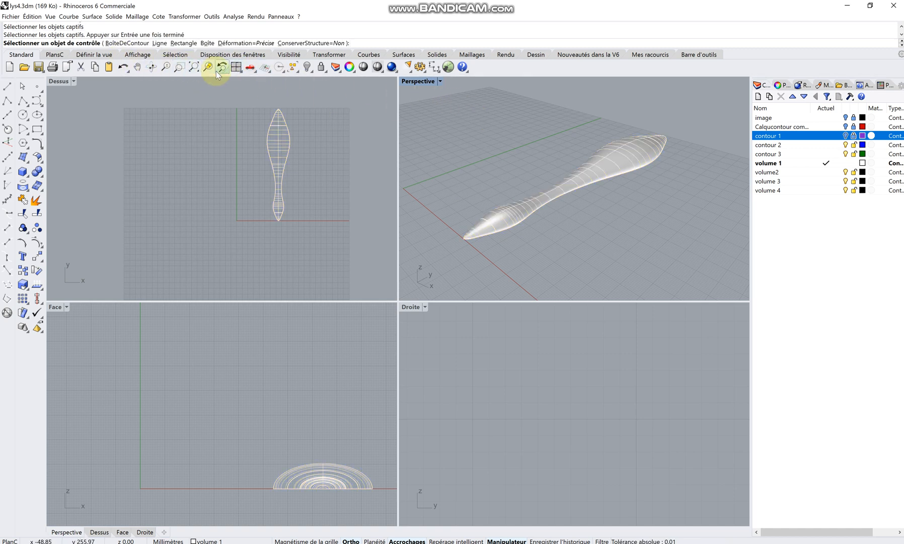
left_click(125, 43)
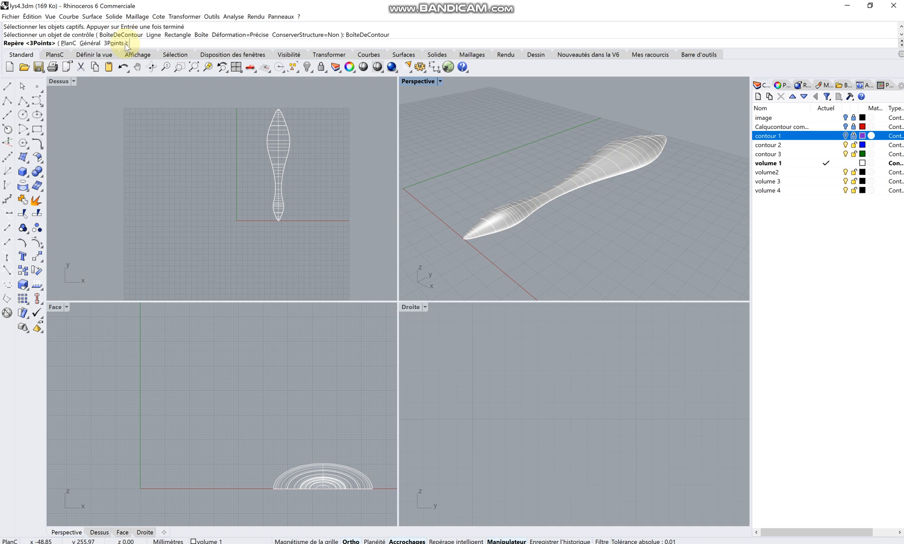
left_click(89, 44)
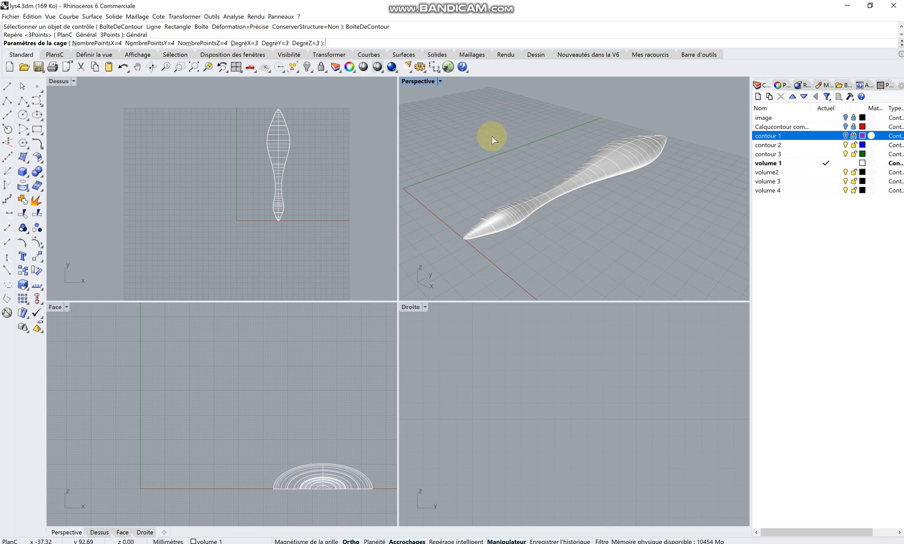
key("Return")
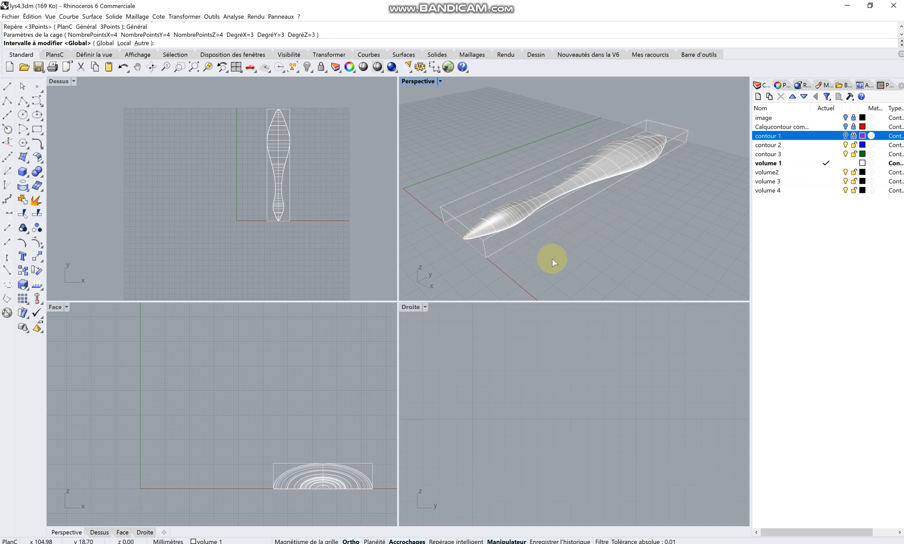
mouse_move(553, 259)
right_mouse_down()
mouse_move(584, 196)
mouse_move(563, 245)
right_mouse_up()
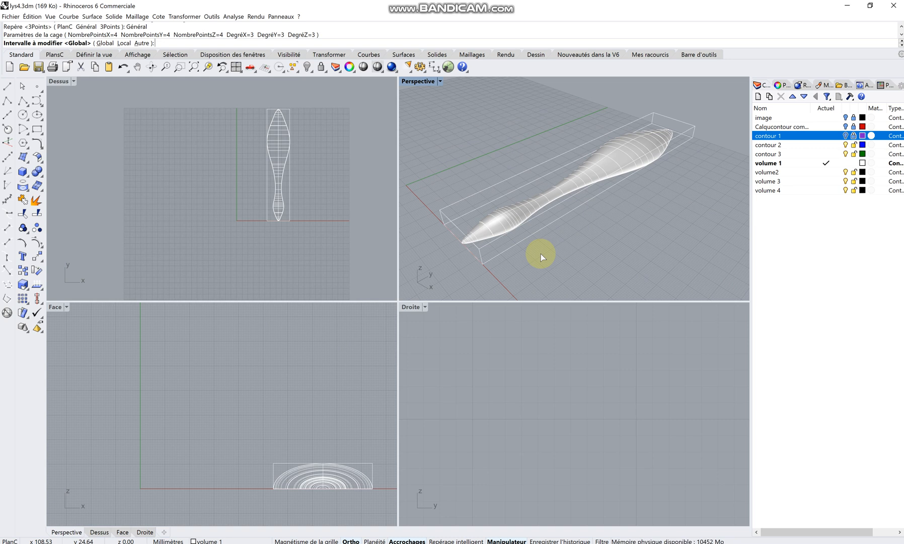
key("Return")
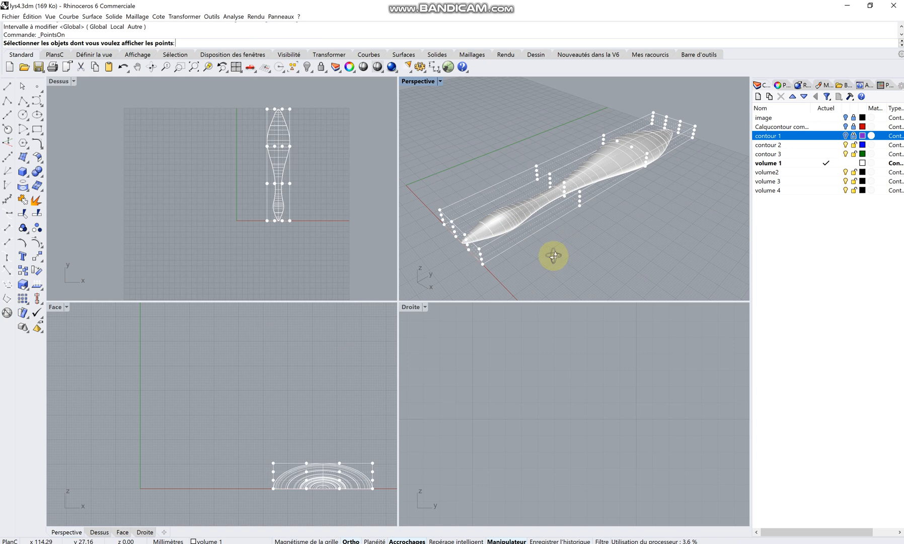
- Display the control points of the cage surrounding the petal
right_click_drag(551, 256, 560, 251)
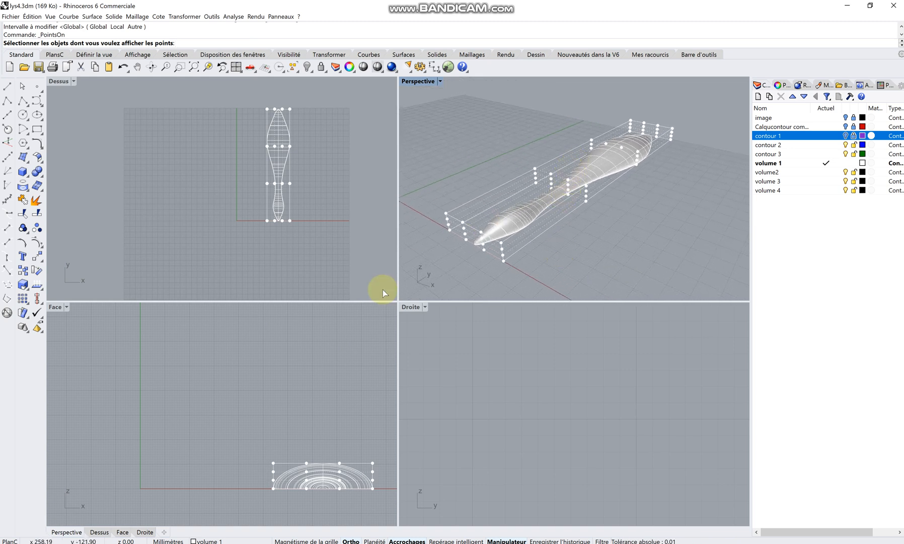
scroll(544, 170, "up", 1)
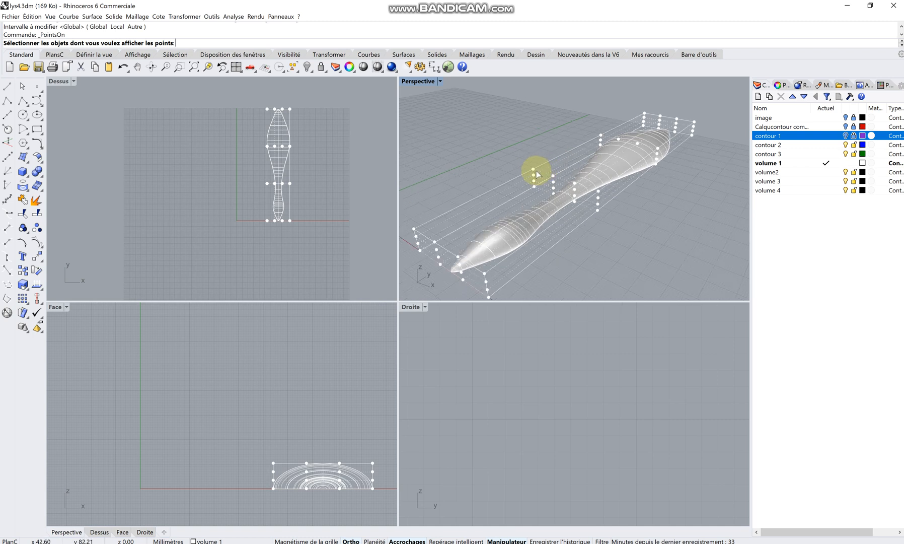
left_click(533, 169)
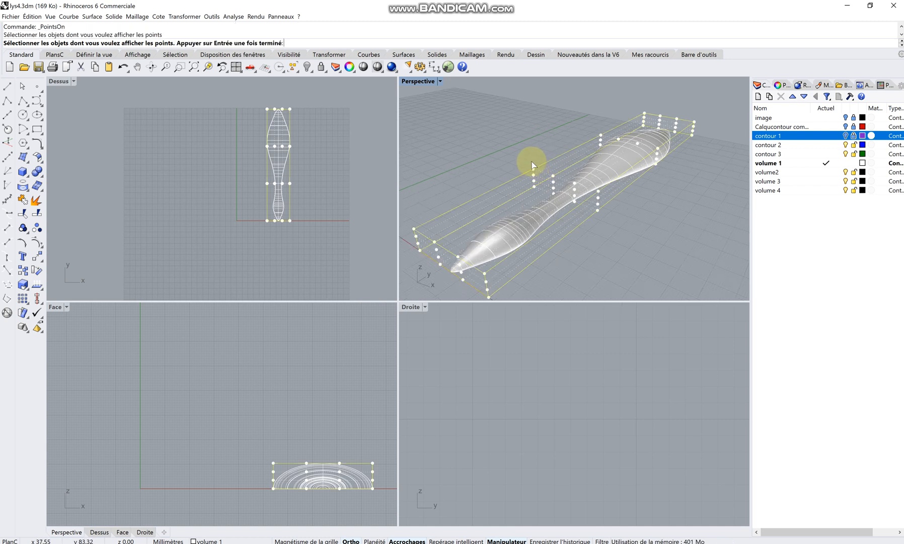
left_click_drag(531, 152, 531, 140)
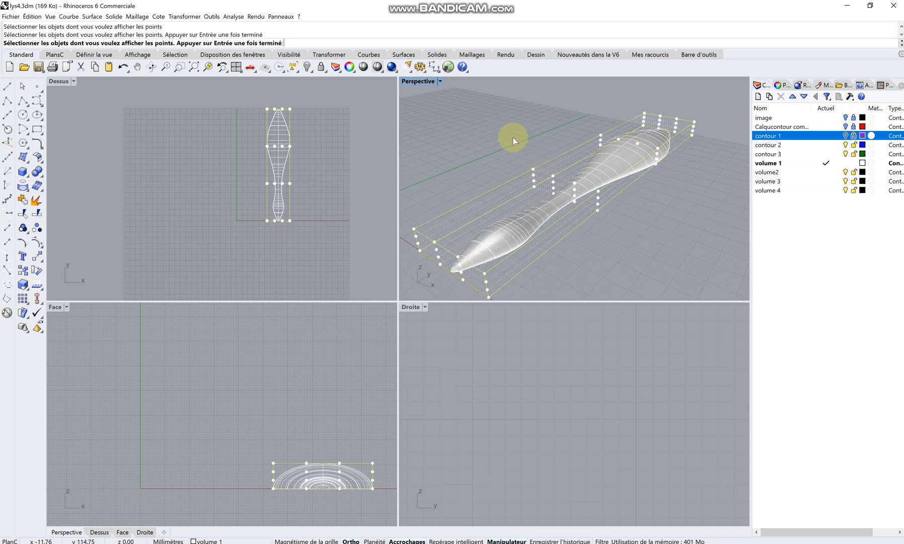
key("Return")
- Try pulling a single upper cage point near the petal's narrow waist outward, and undo the move
left_click_drag(533, 169, 496, 141)
left_click(536, 114)
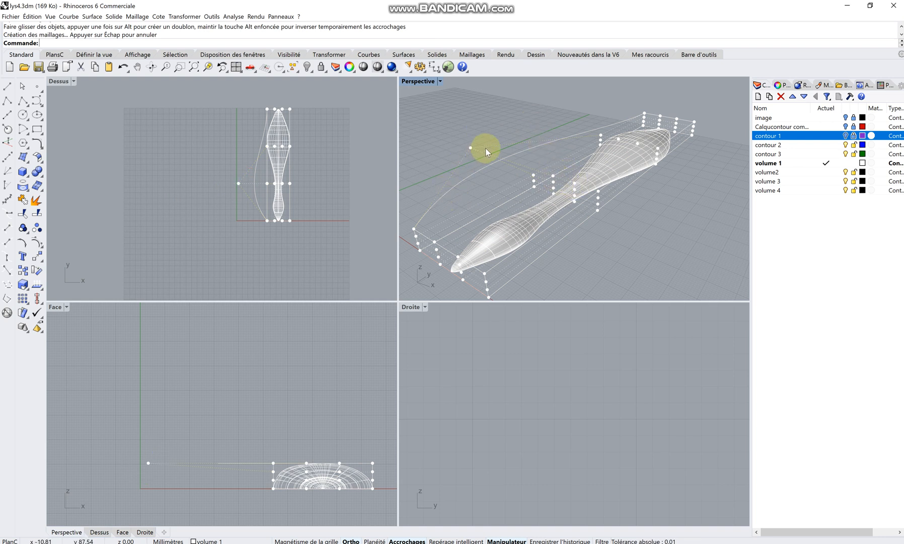
key("ctrl+z")
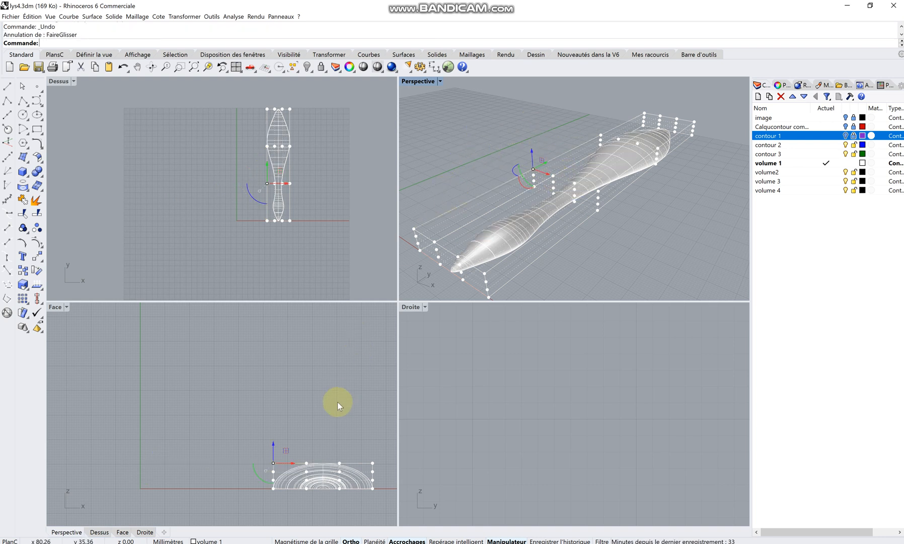
- Raise the cage's whole uppermost layer of control points vertically in the front view to heighten the petal
scroll(338, 401, "up", 4)
scroll(331, 408, "down", 8)
scroll(366, 466, "up", 6)
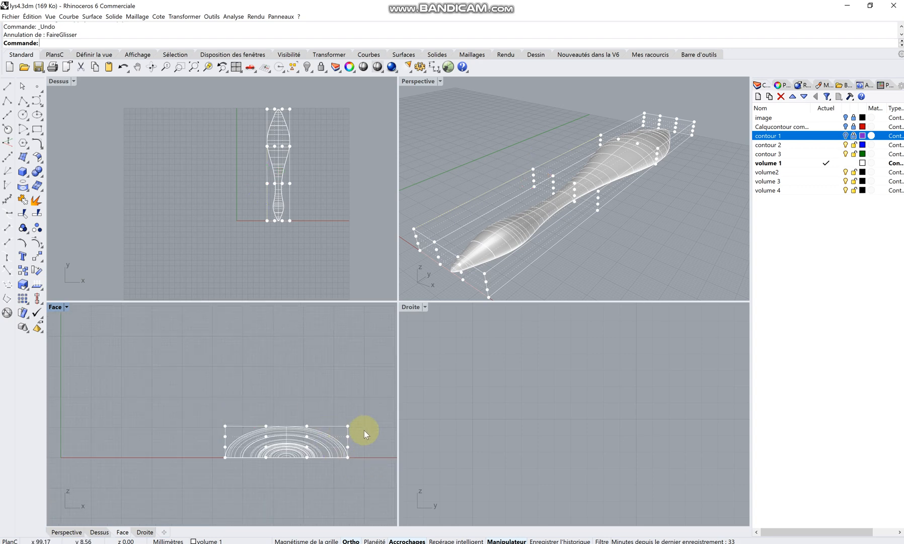
left_click_drag(366, 426, 200, 404)
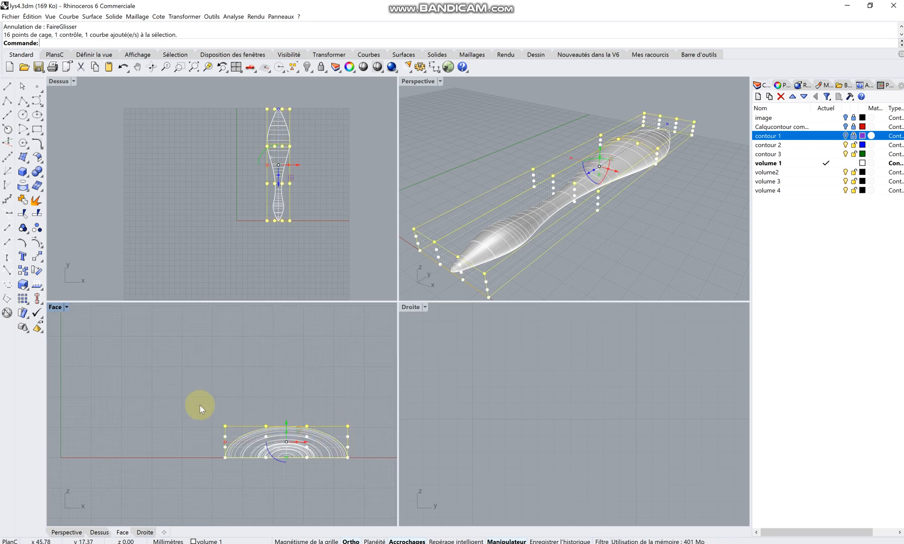
left_click_drag(286, 422, 287, 382)
left_click(335, 357)
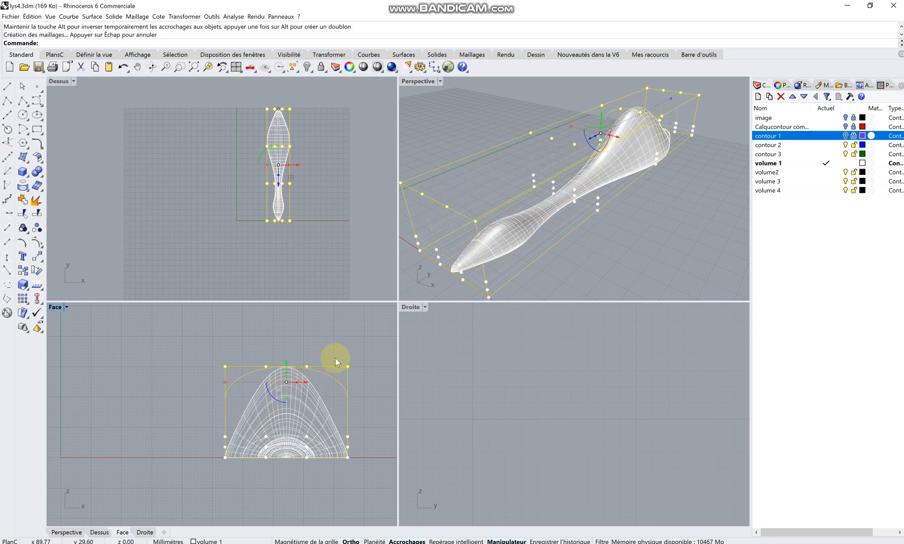